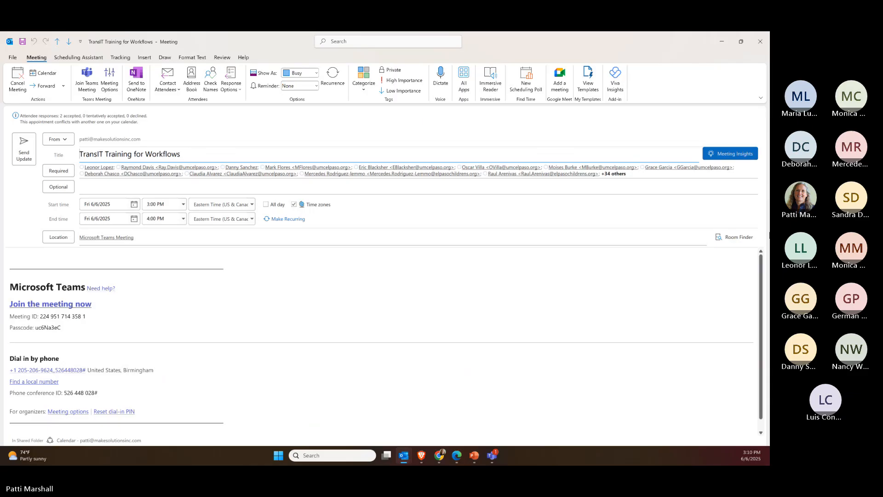
Review the full required attendee list and the response options of the TransIT Training for Workflows meeting
left_click(612, 175)
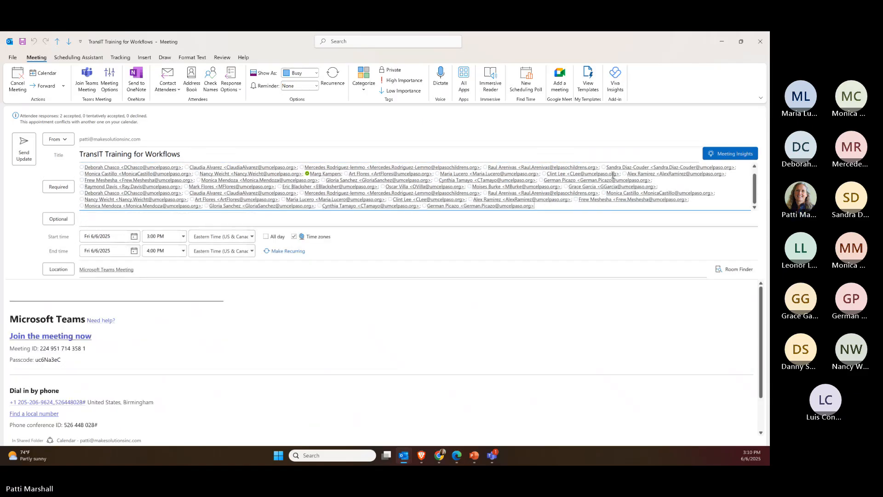
left_click(557, 208)
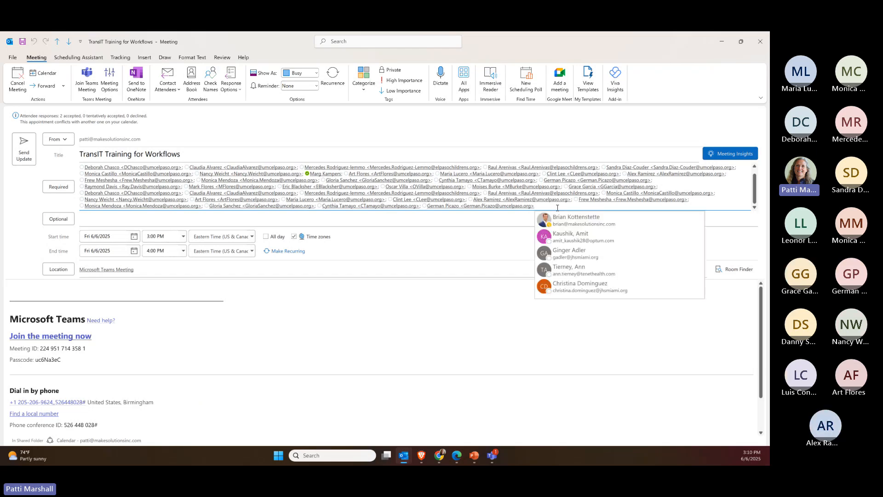
left_click(488, 206)
key("ctrl+a")
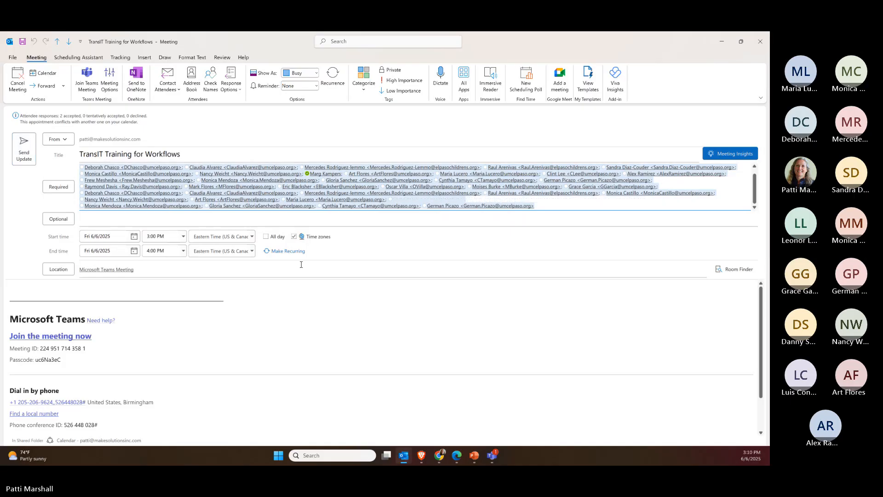
left_click(559, 220)
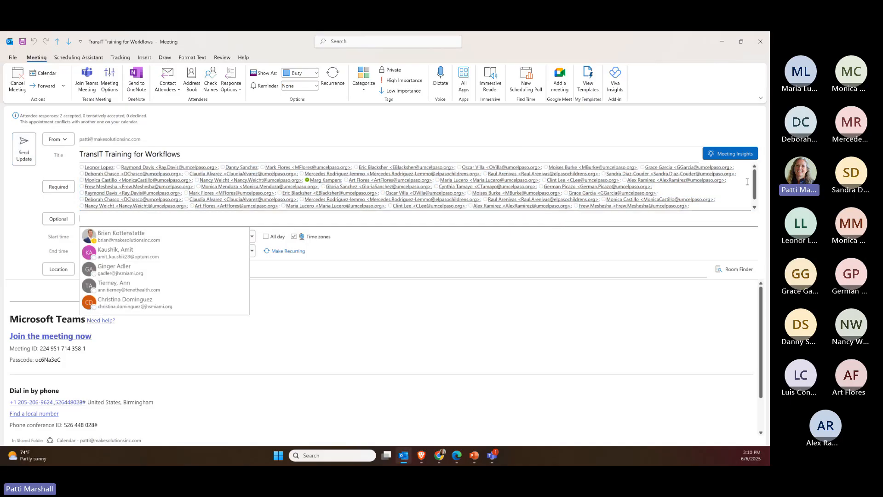
left_click(273, 112)
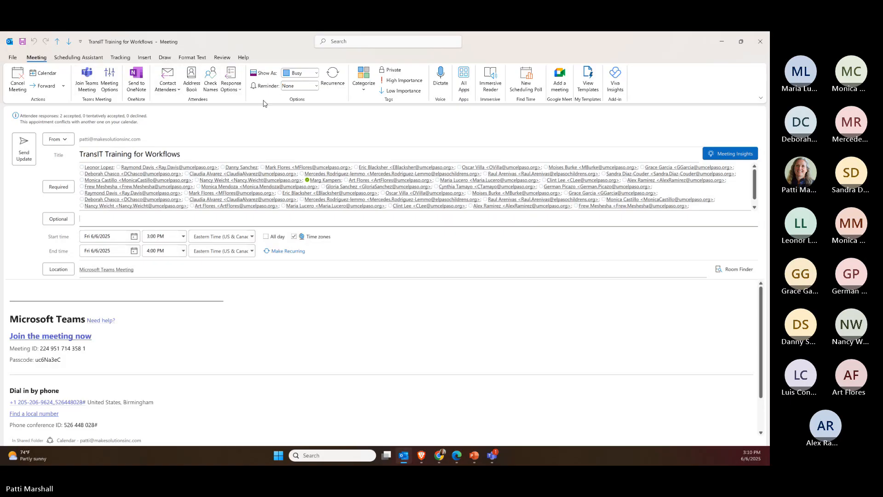
left_click(231, 87)
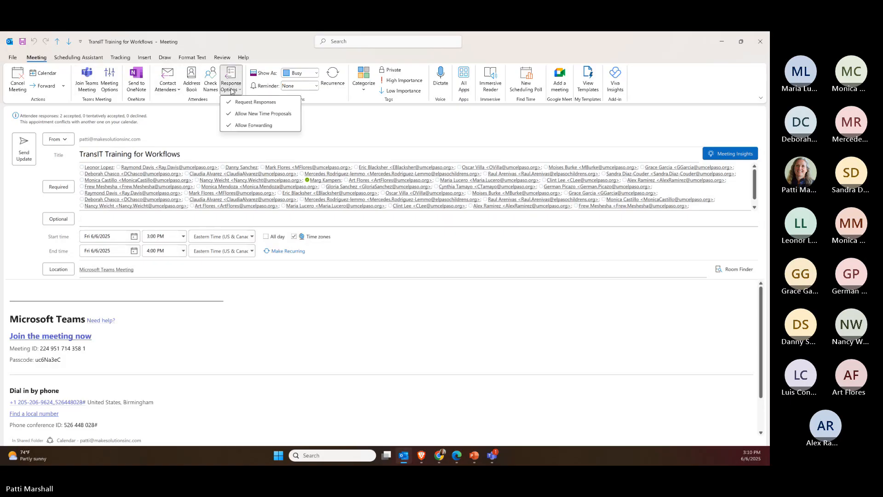
Add two colleagues as optional attendees to the meeting and send the update
left_click(350, 218)
type("sha")
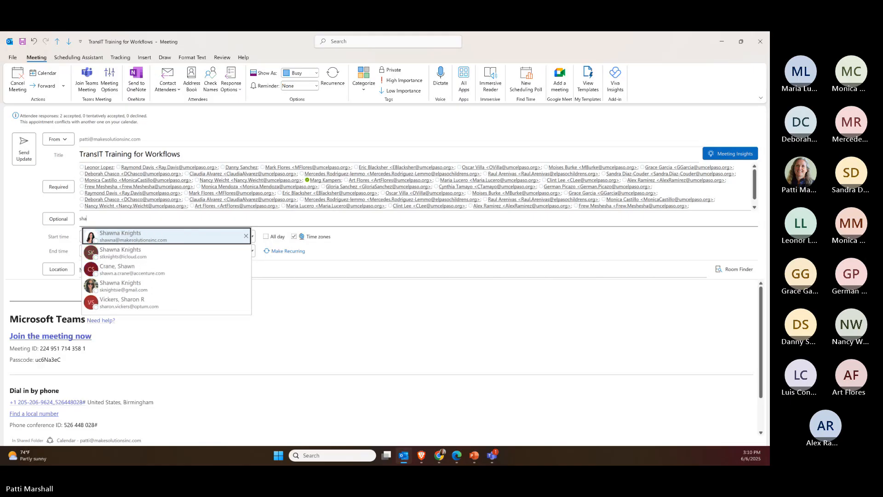
left_click(196, 235)
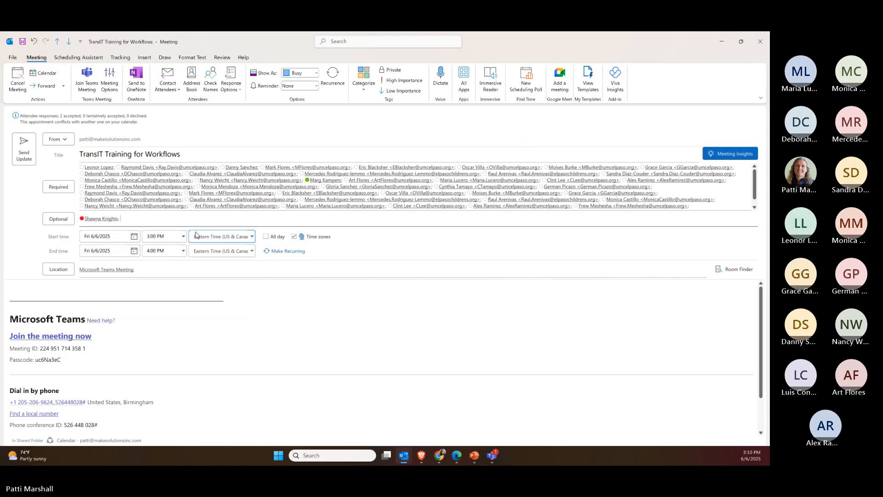
type("ta")
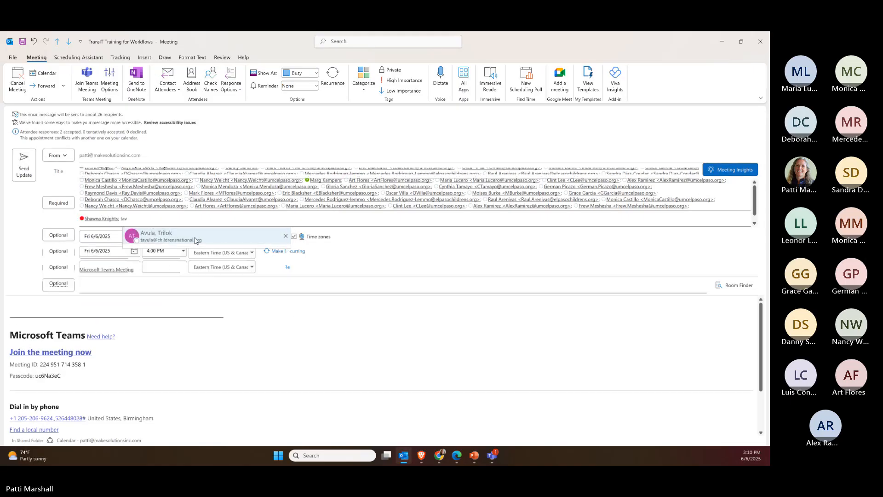
key("BackSpace")
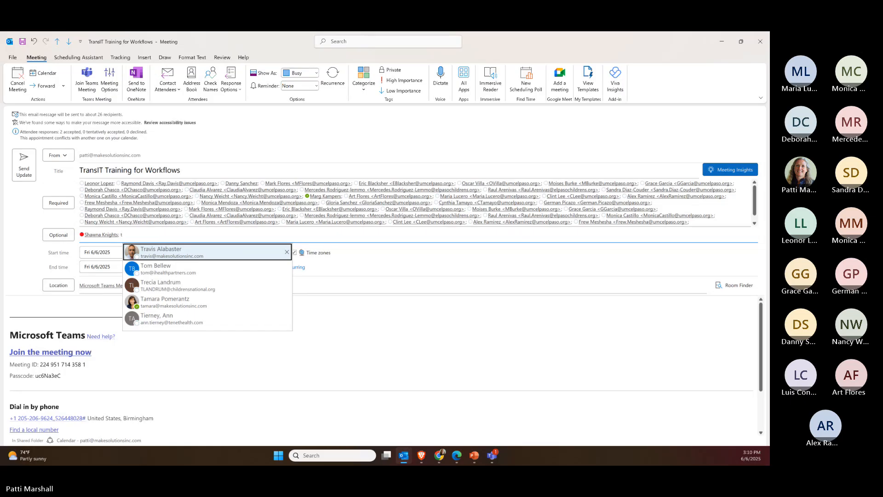
left_click(195, 250)
left_click(24, 166)
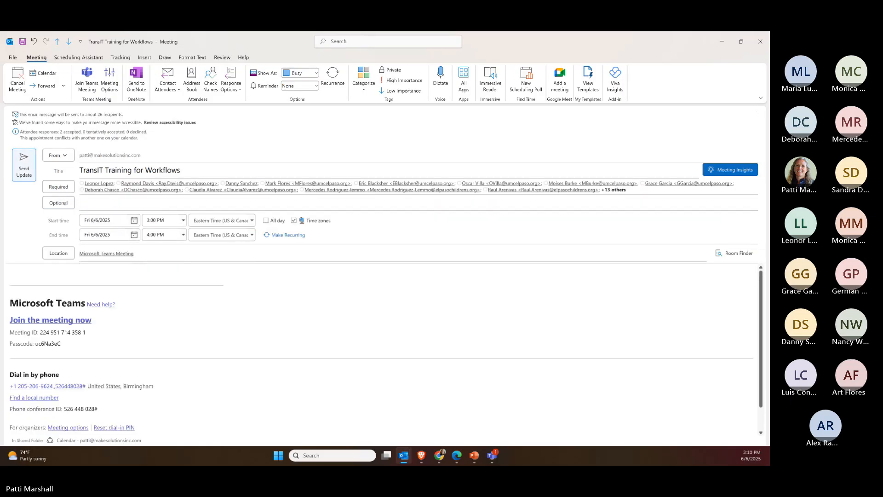
left_click(371, 265)
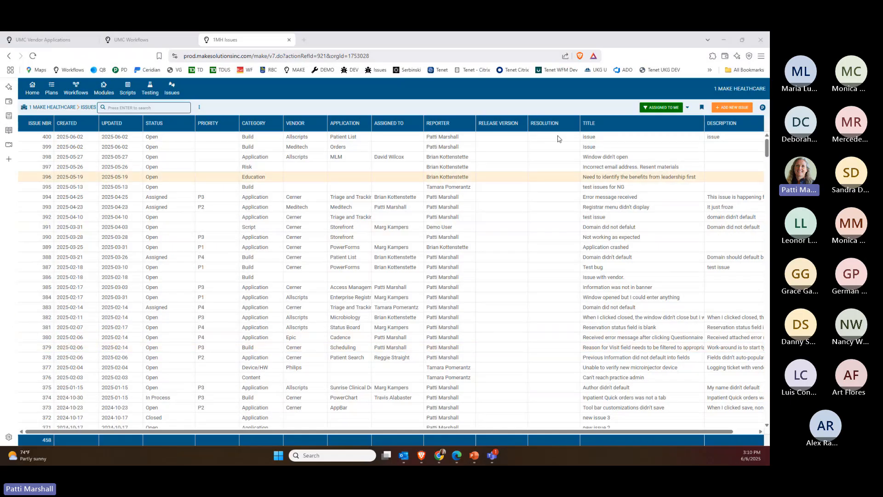
In the browser's 1 Make Healthcare issues page, view the password change form in the user settings and cancel it
left_click(763, 108)
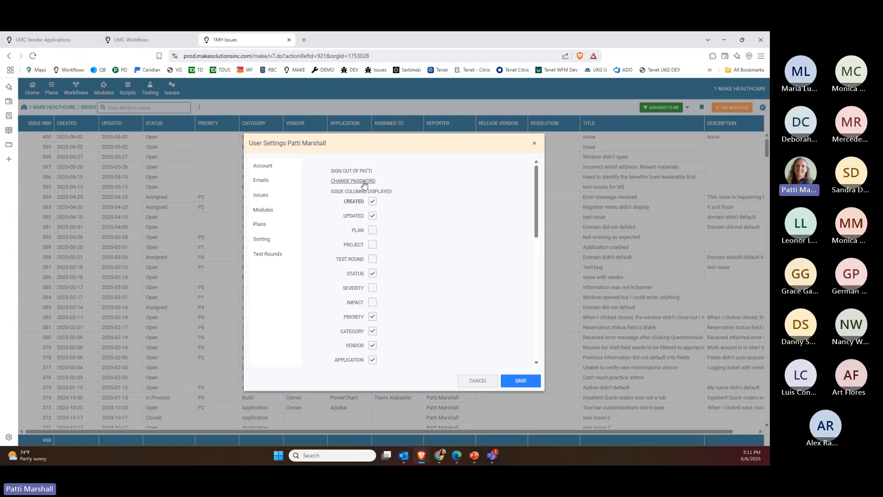
left_click(347, 182)
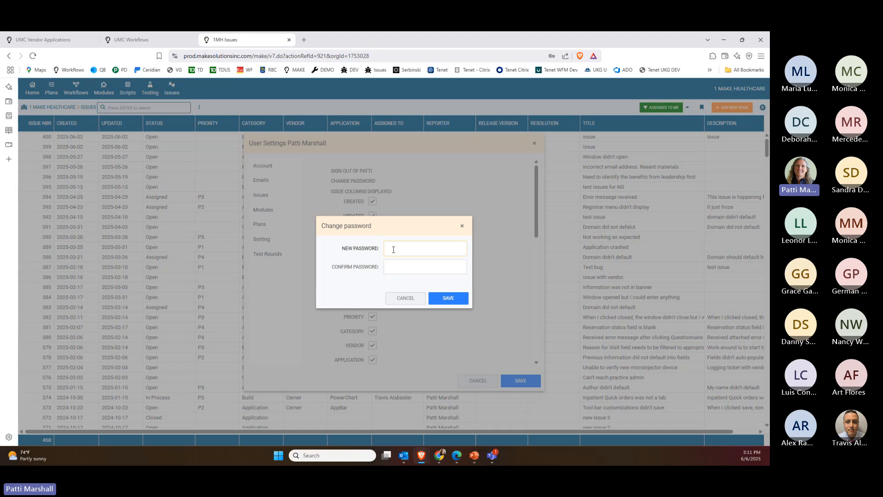
left_click(405, 300)
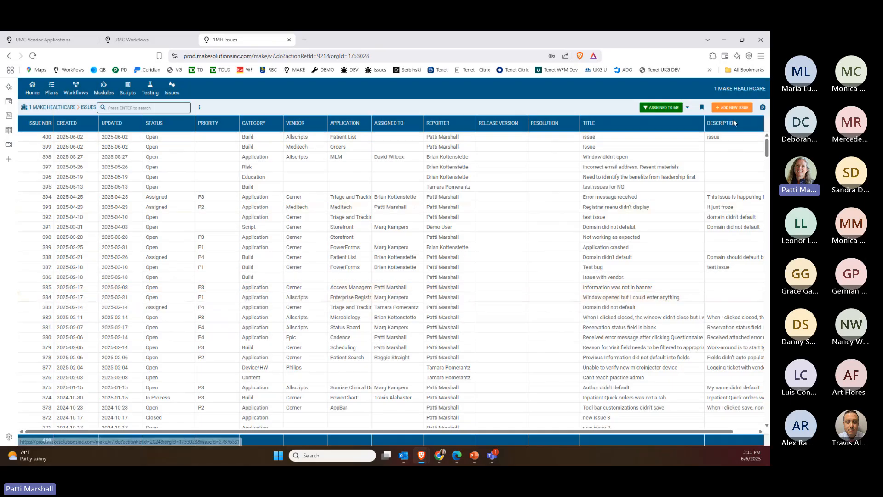
Reopen the user settings and examine the default sorting choices available for plans
left_click(761, 106)
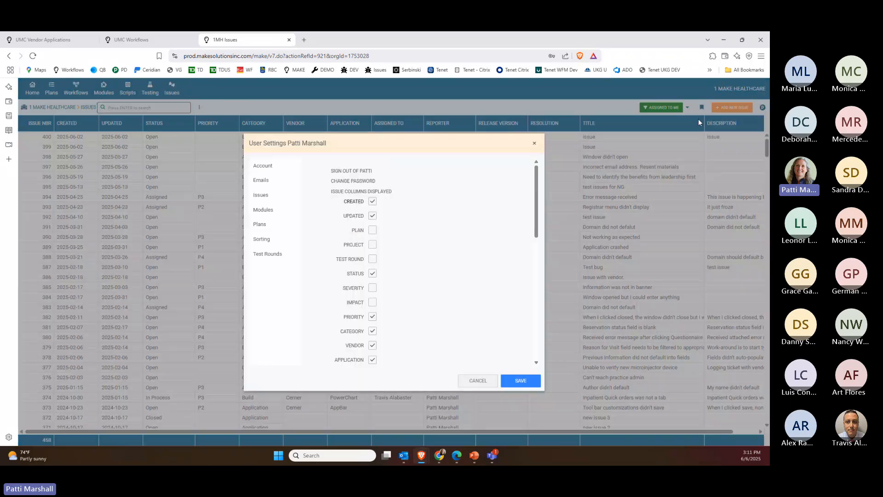
left_click(261, 240)
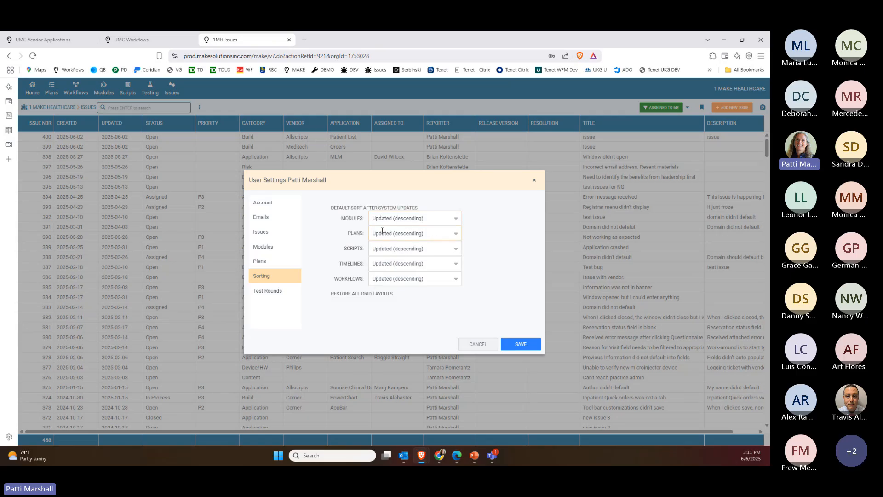
left_click(456, 235)
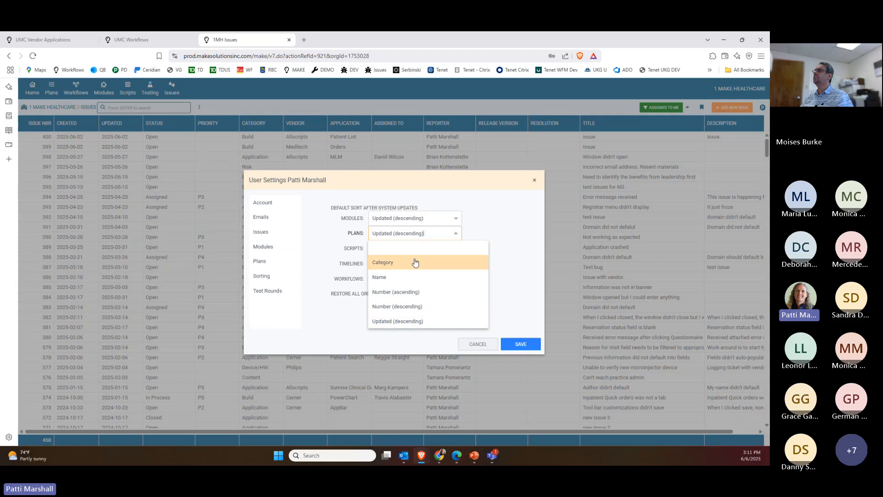
left_click(482, 226)
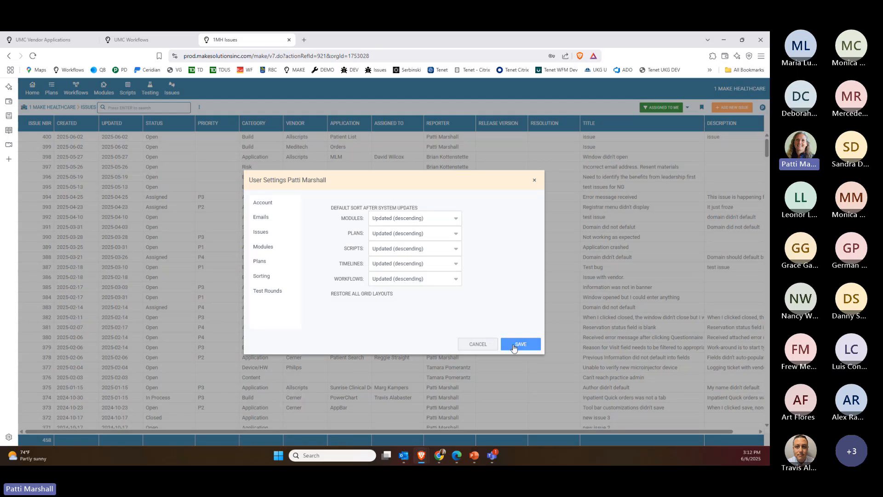
Review the email and phone notification settings and the test round notifications, and close the user settings without saving
left_click(254, 219)
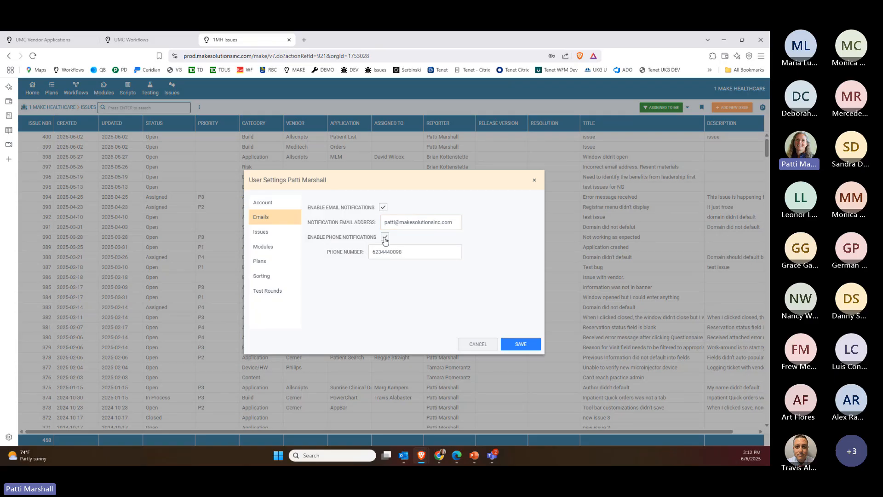
left_click(407, 256)
left_click(390, 249)
left_click(272, 292)
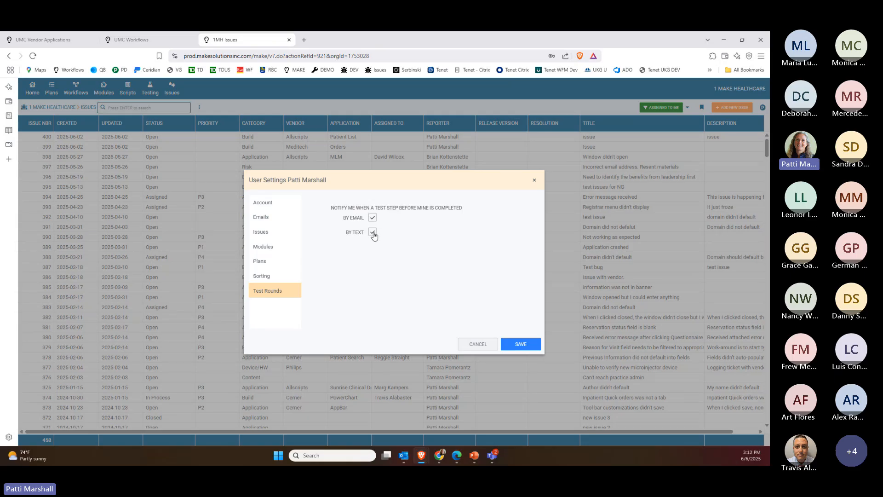
left_click(257, 219)
left_click(377, 247)
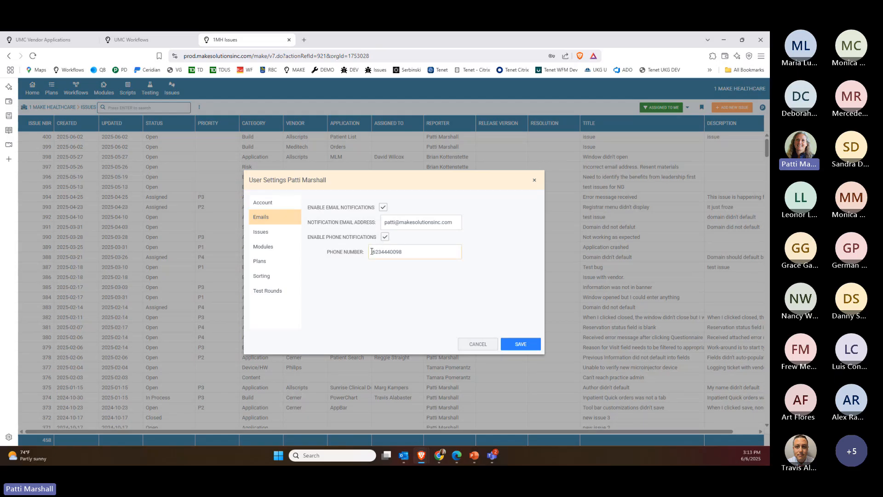
left_click(265, 292)
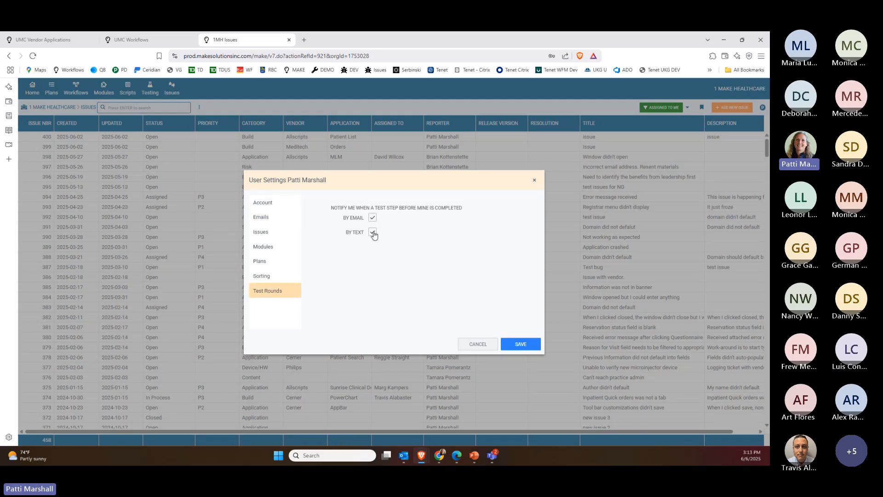
left_click(478, 346)
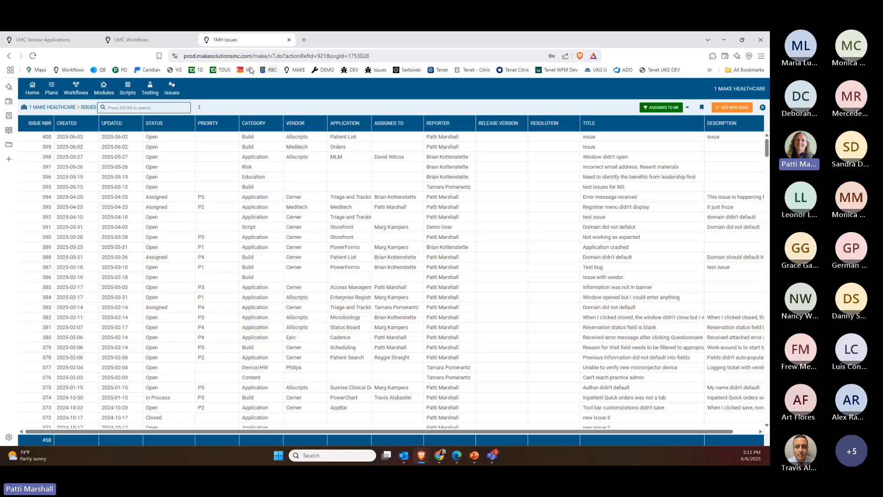
Start a new workflow named "ED Arrival via Ambulance" with the description "Patient arrives at facility via Ambulance"
left_click(69, 92)
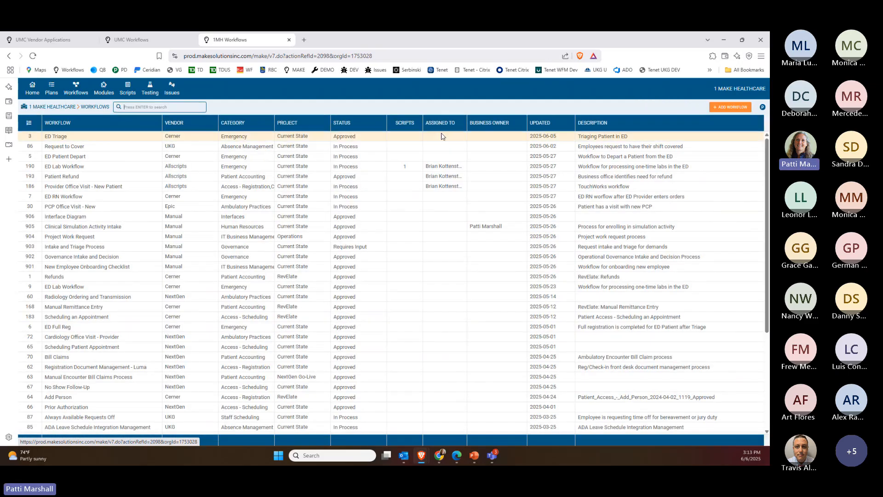
left_click(725, 108)
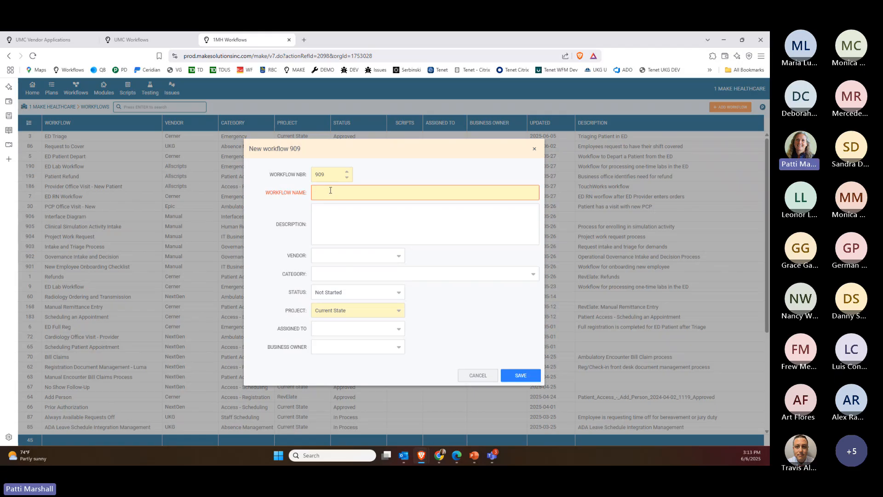
type("ED")
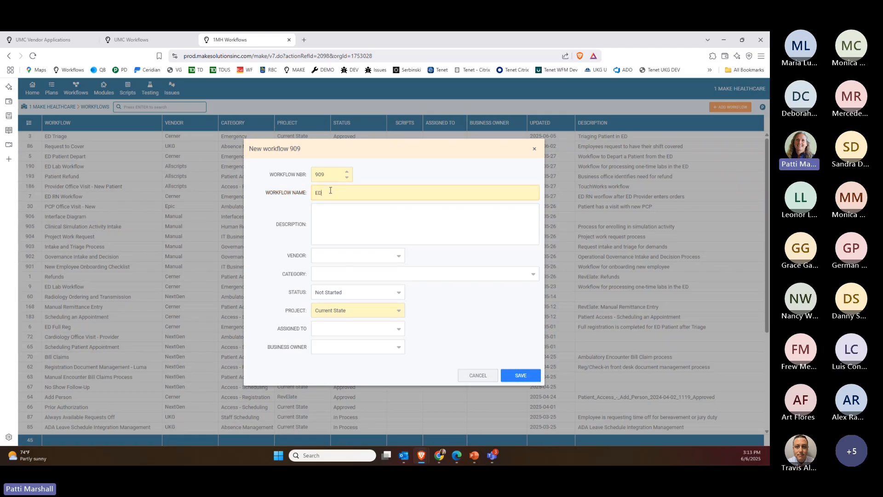
type(" Arrival via Ambulance")
key("Tab")
type("Patient arrives at f")
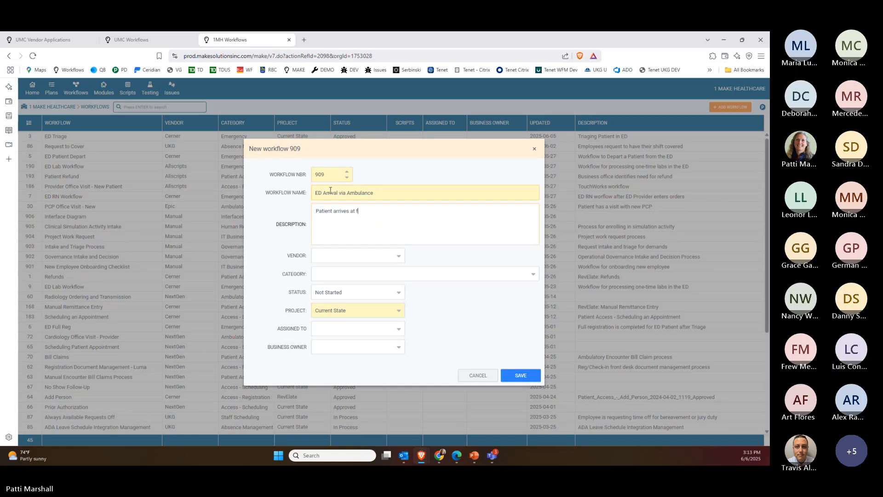
type("acility via Ambuland")
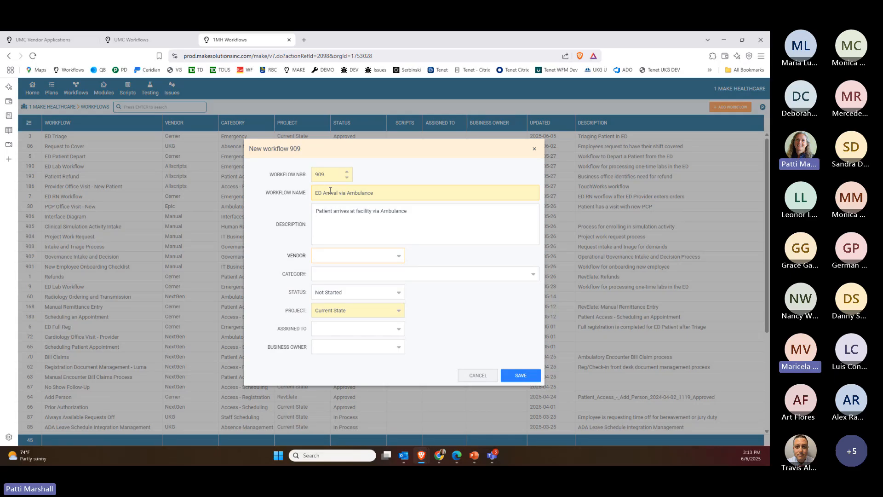
Set the new workflow's vendor to Cerner and check the vendor applications list of University Medical Center of El Paso
key("Tab")
type("cer")
key("Return")
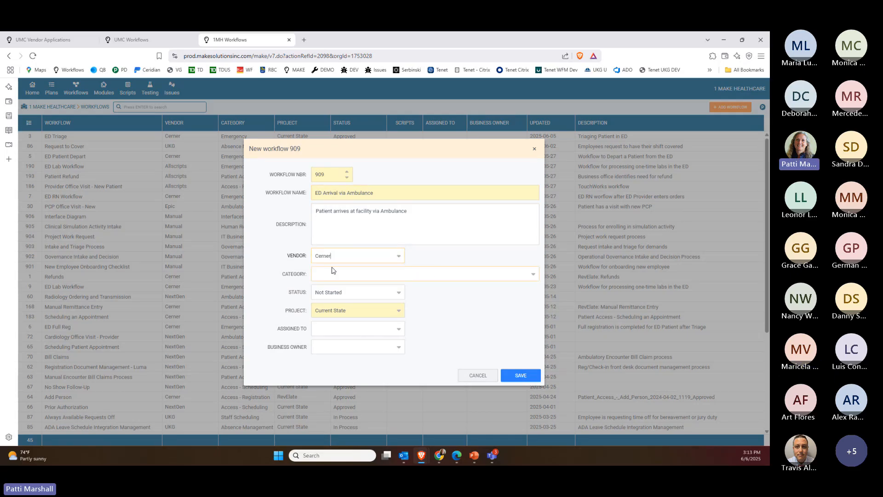
left_click(65, 40)
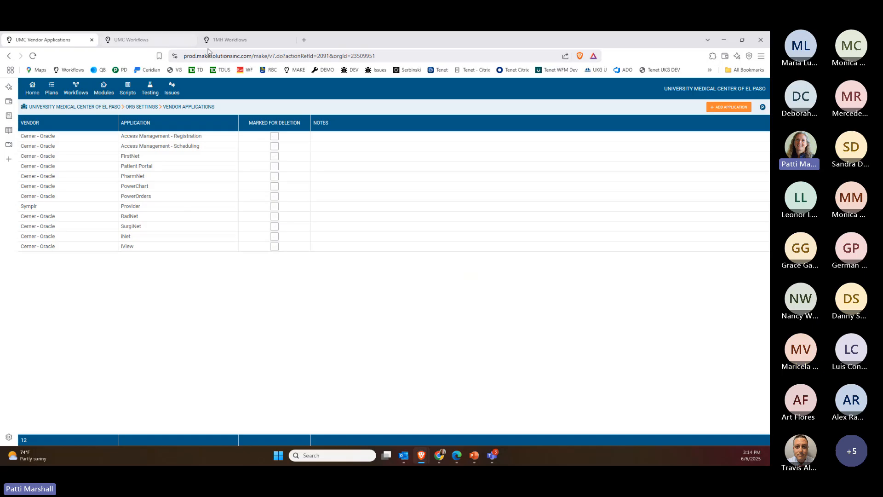
left_click(265, 44)
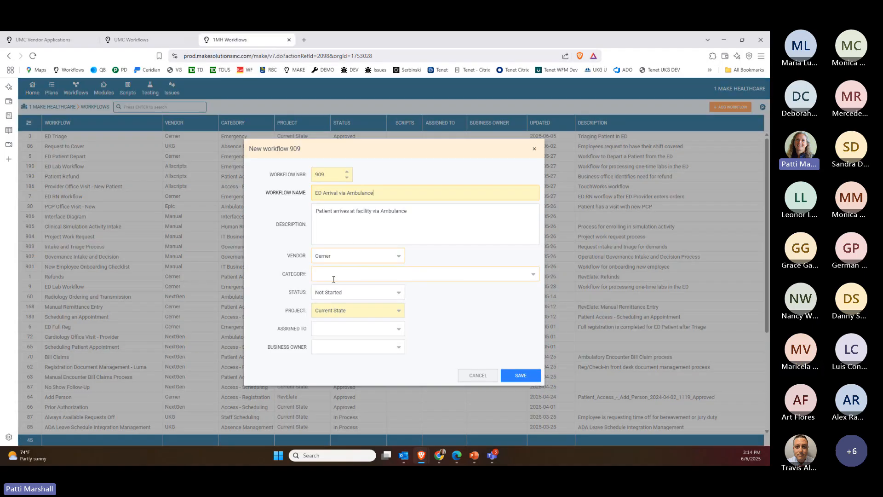
Assign the Emergency category to the new workflow and save it
left_click(333, 276)
type("em")
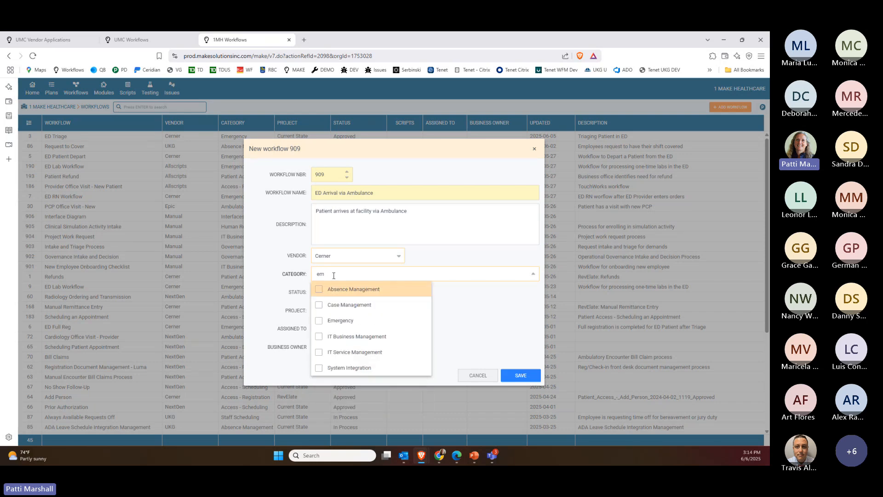
left_click(321, 322)
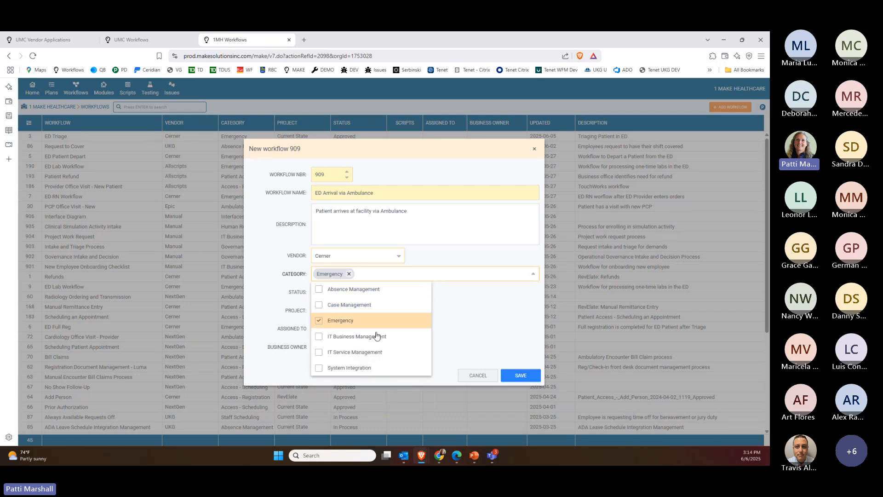
left_click(520, 377)
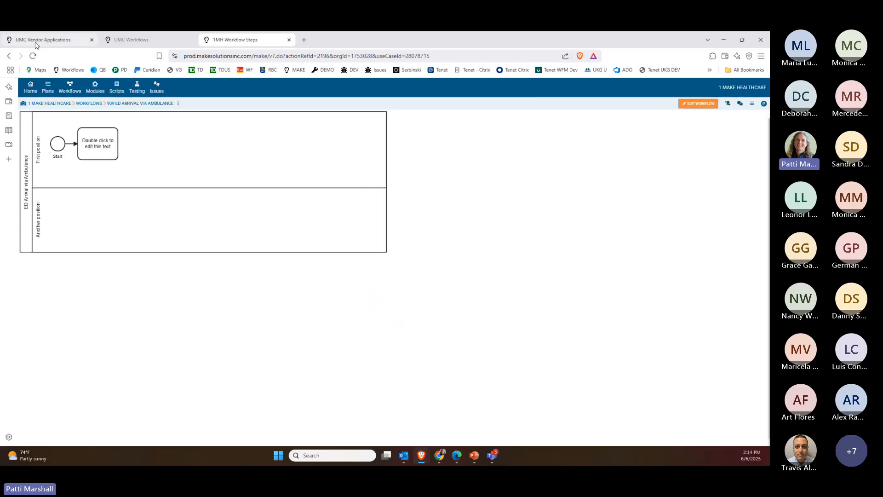
Review the workflow categories and the workflows list of University Medical Center of El Paso, and return to the new workflow's diagram
left_click(36, 42)
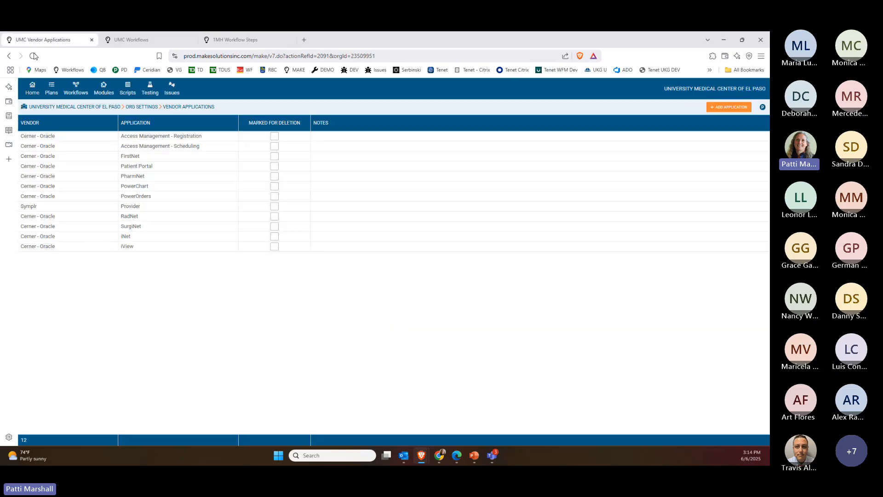
left_click(22, 107)
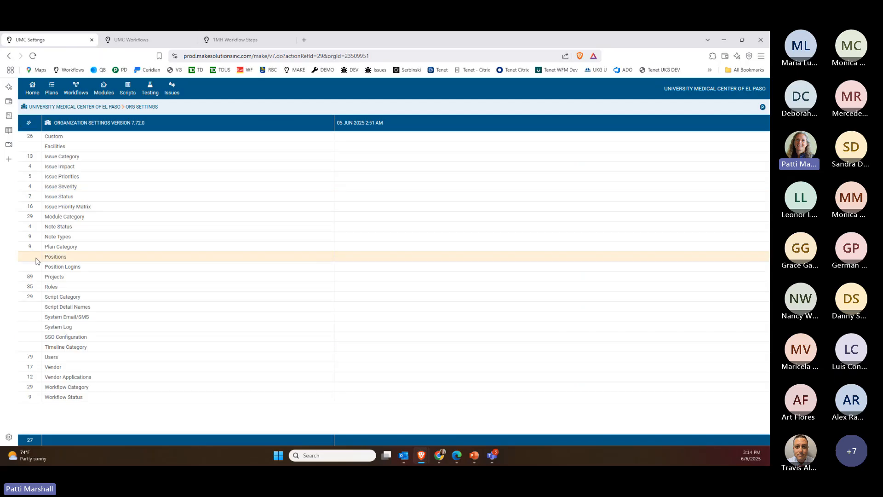
left_click(59, 386)
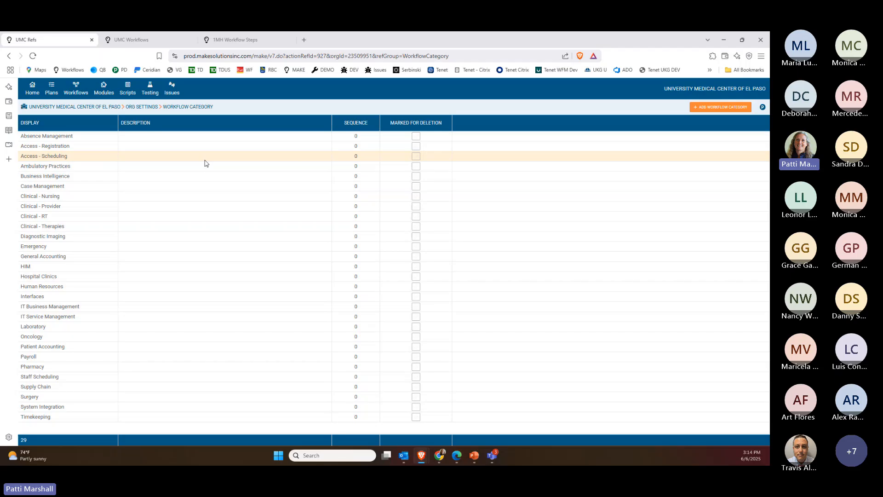
left_click(153, 44)
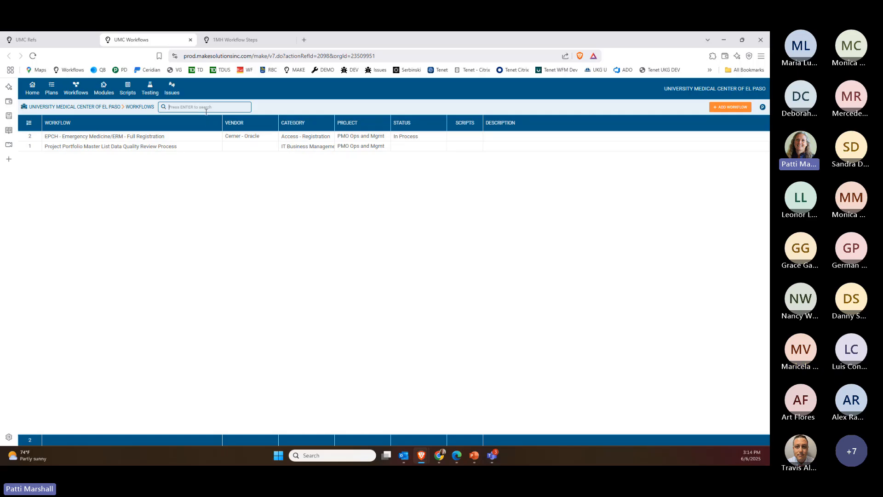
left_click(229, 40)
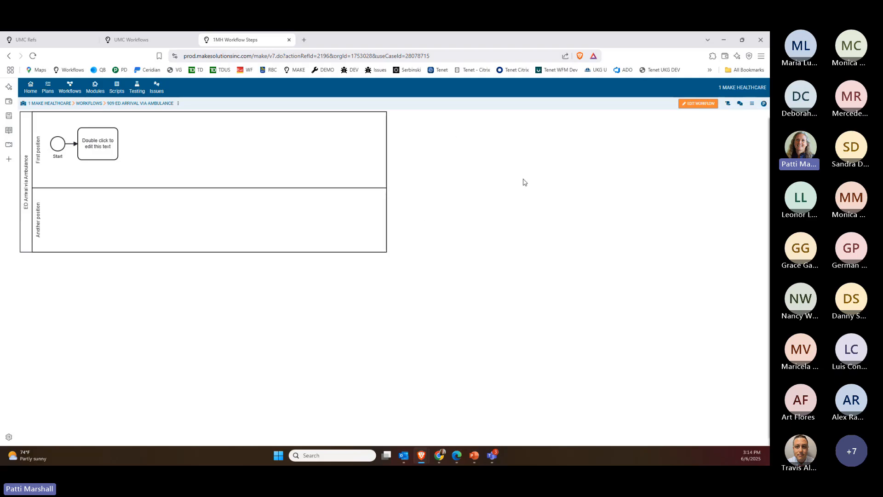
Open the ED Arrival via Ambulance diagram for editing and assign the Ambulance Attendant position to the first lane
left_click(690, 109)
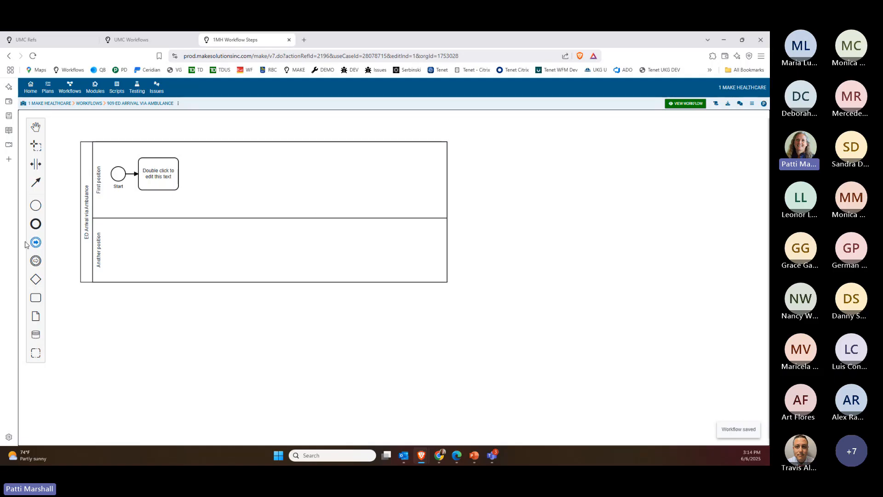
left_click(366, 281)
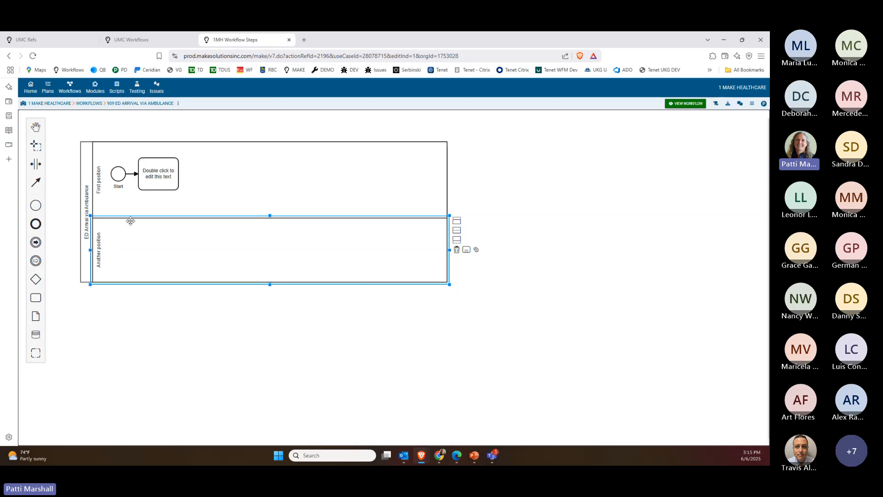
left_click(272, 166)
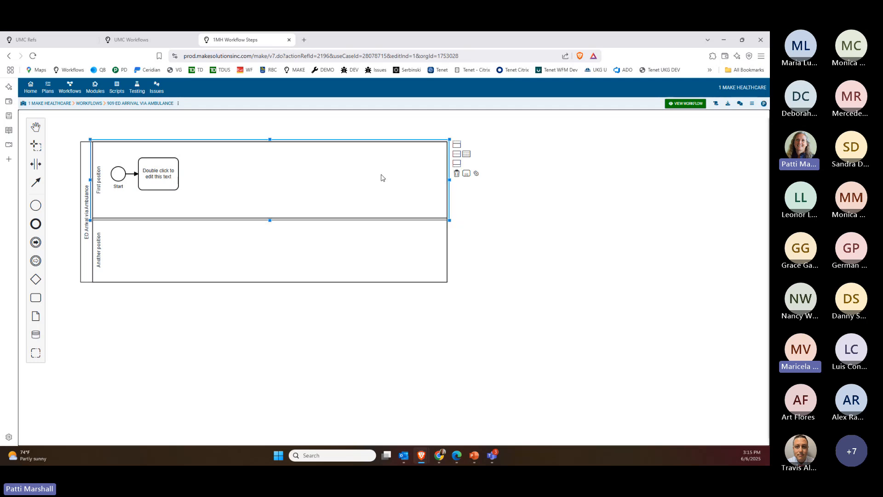
left_click(476, 173)
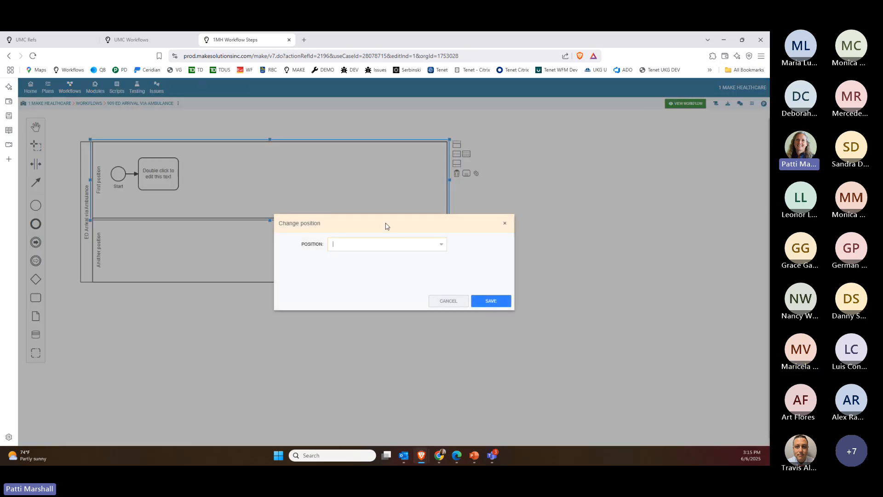
type("ambulance")
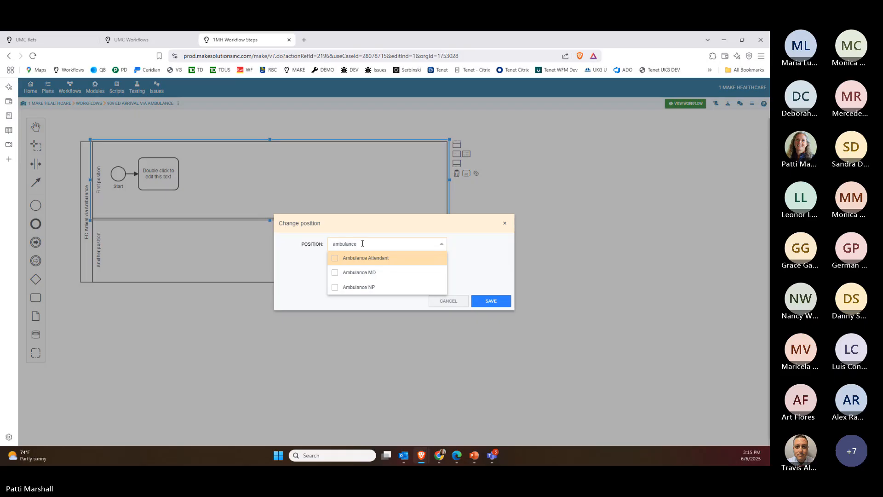
left_click(357, 258)
left_click(490, 301)
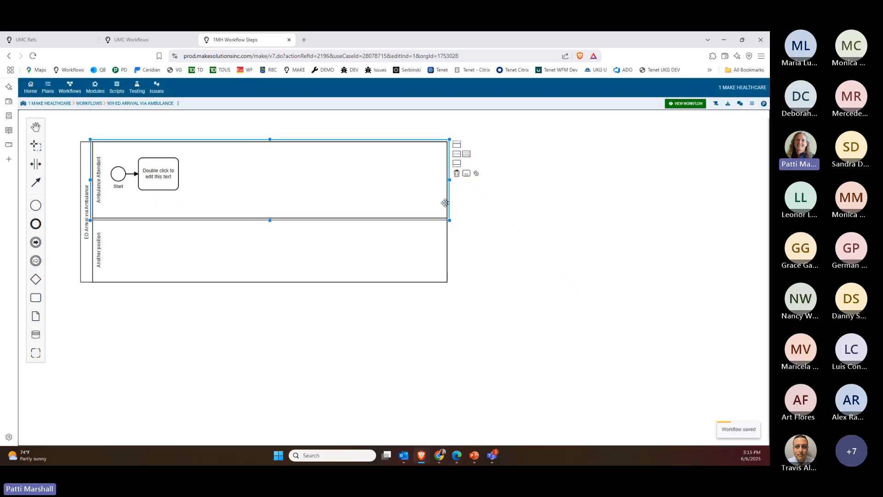
Label the first task in the Ambulance Attendant lane "Calls ED RN about inbound Patient"
left_click(447, 239)
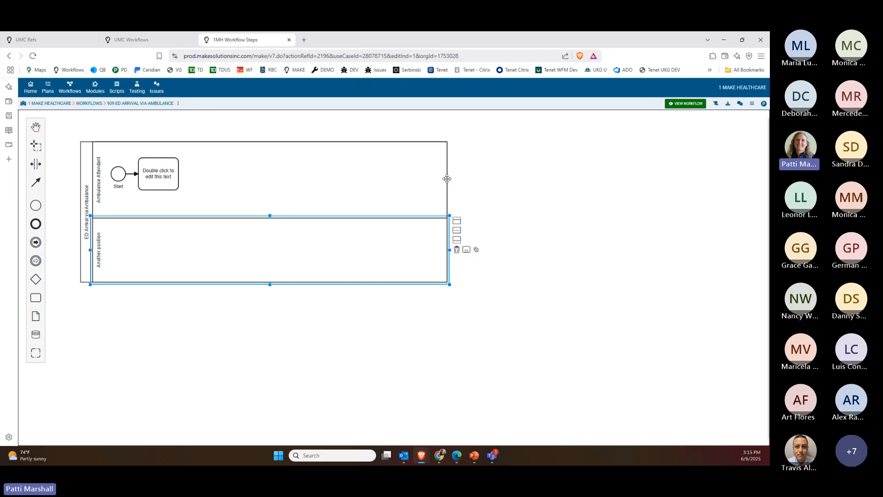
left_click(447, 179)
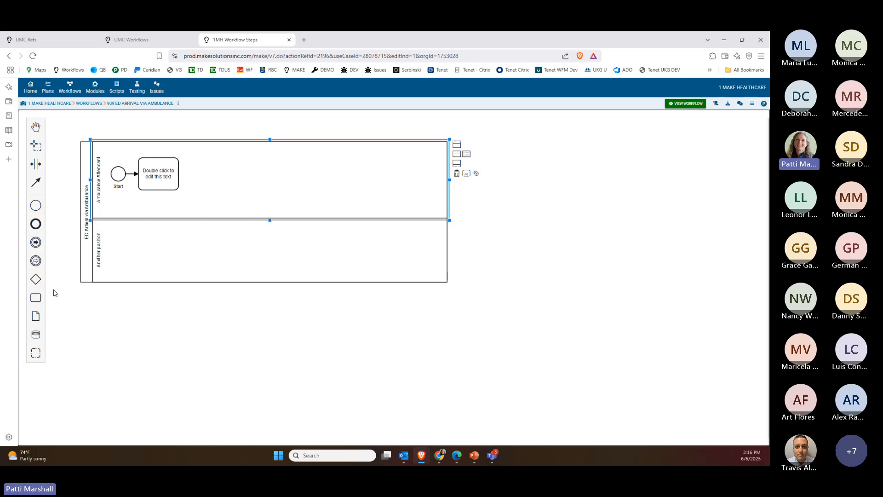
double_click(162, 170)
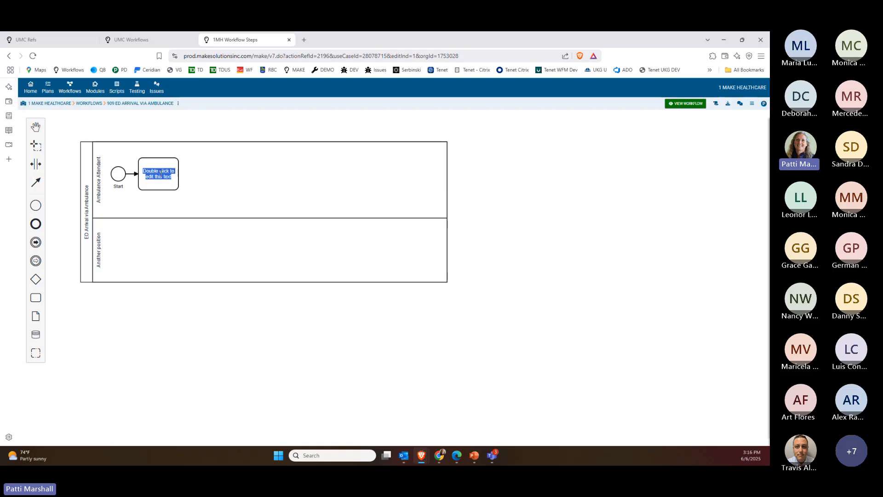
type("Calls ED RN about")
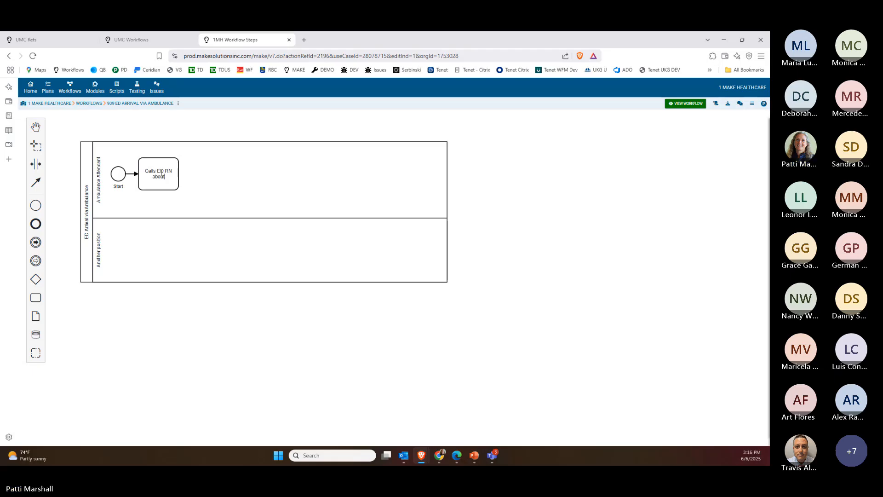
type(" inbo")
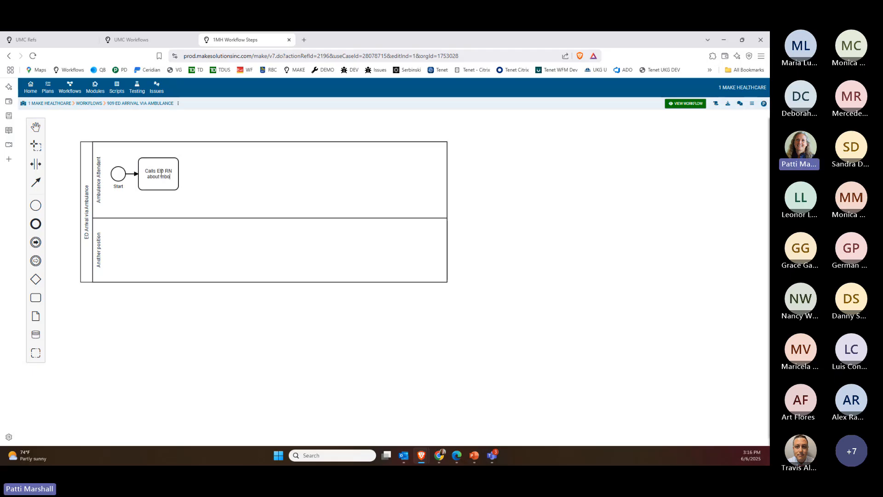
type("und Patient")
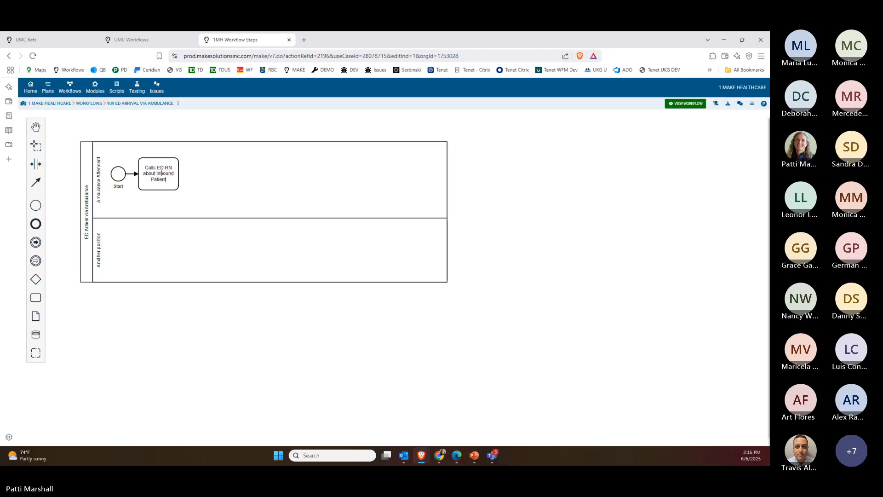
left_click(242, 172)
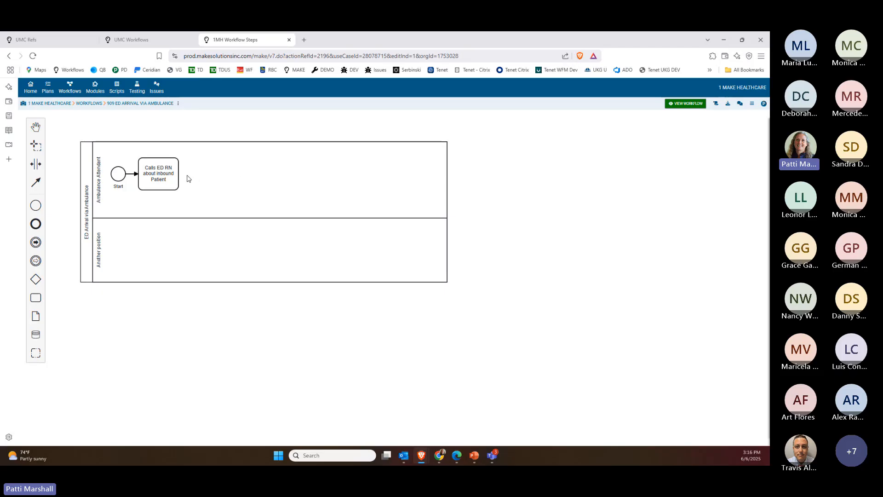
Append a connected task in the second lane below the first task, and delete it again
left_click(158, 179)
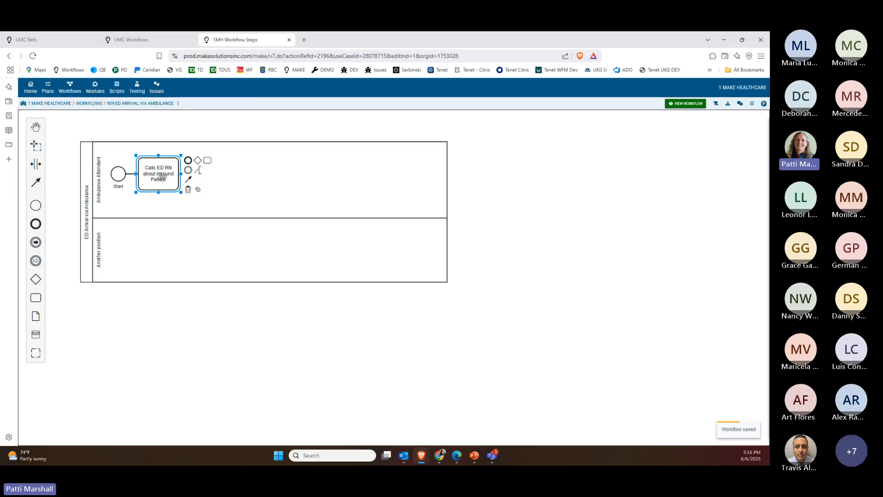
left_click_drag(207, 160, 157, 265)
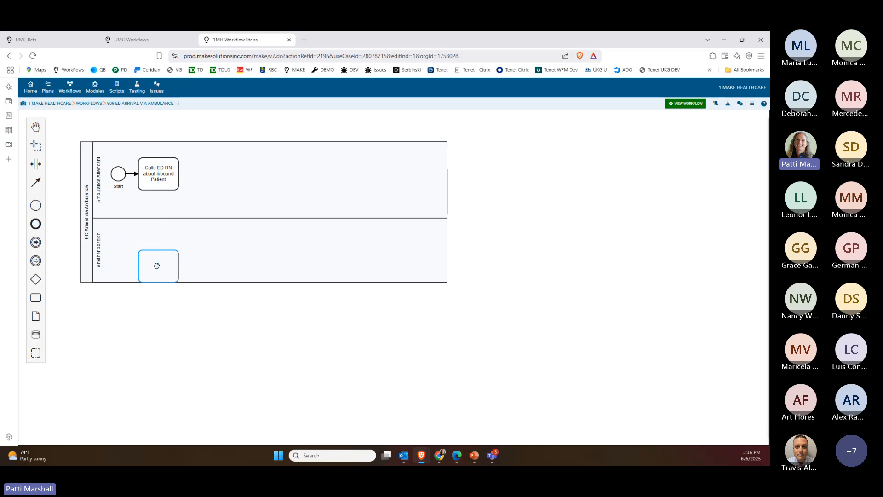
left_click_drag(157, 266, 157, 265)
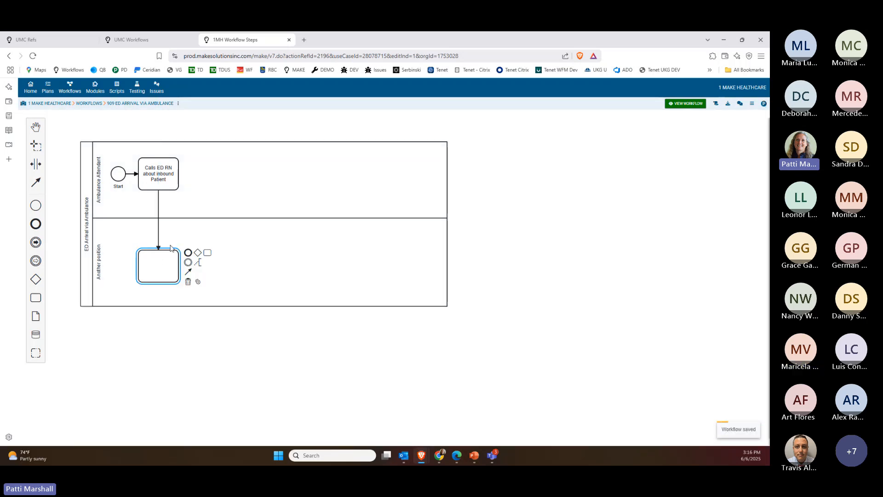
left_click(187, 281)
Append a new task to "Calls ED RN about inbound Patient", placing it directly below in the second lane
left_click(163, 170)
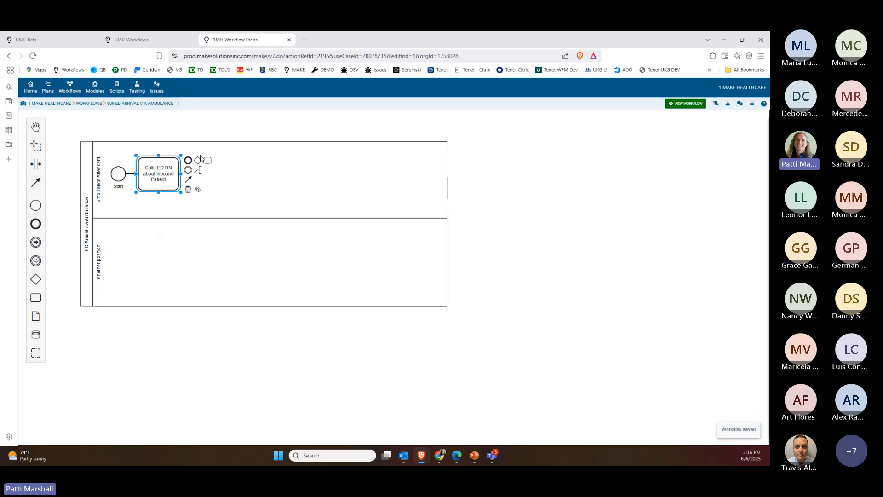
left_click_drag(199, 160, 200, 165)
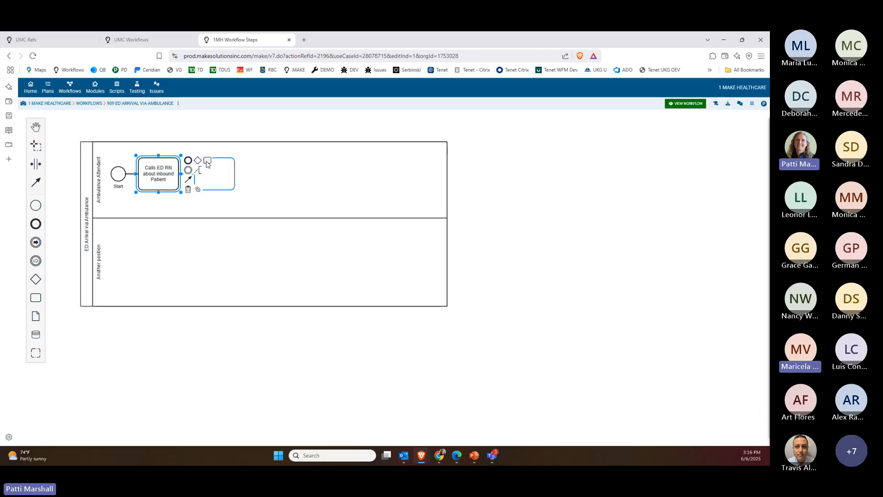
left_click_drag(208, 164, 158, 290)
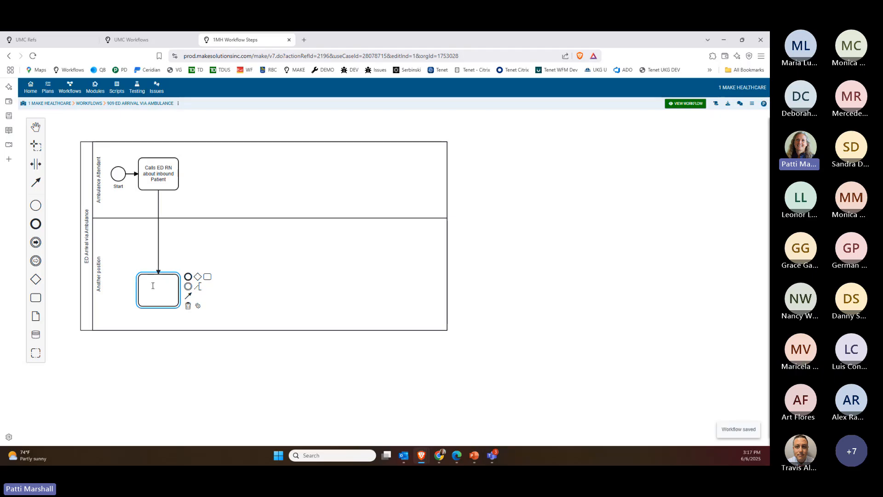
Assign the ED RN position to the second lane and save the change
left_click(449, 268)
left_click(476, 250)
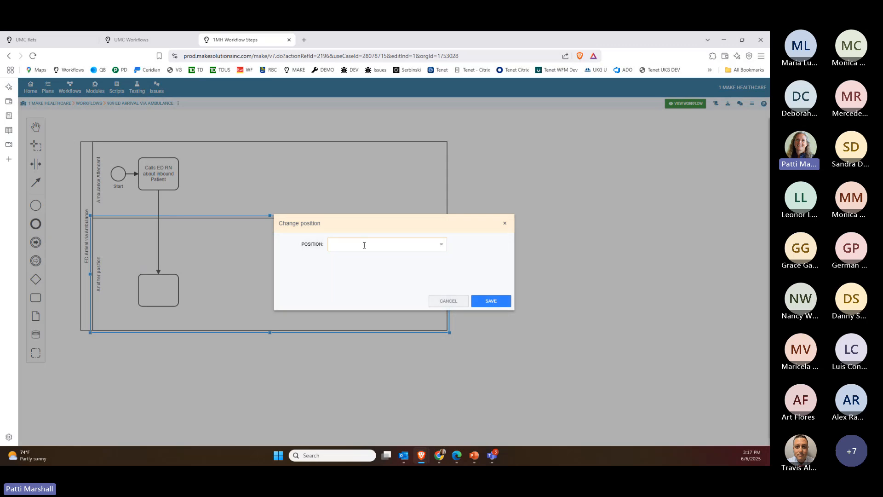
type("E")
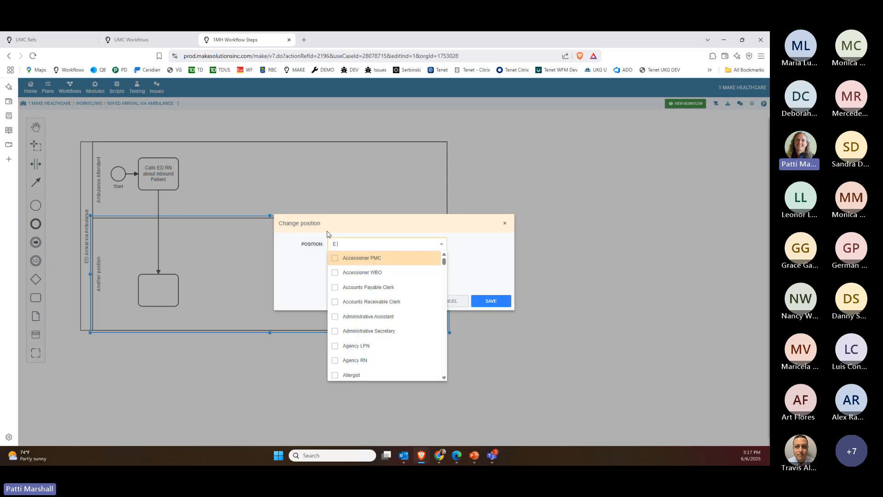
type("d rb")
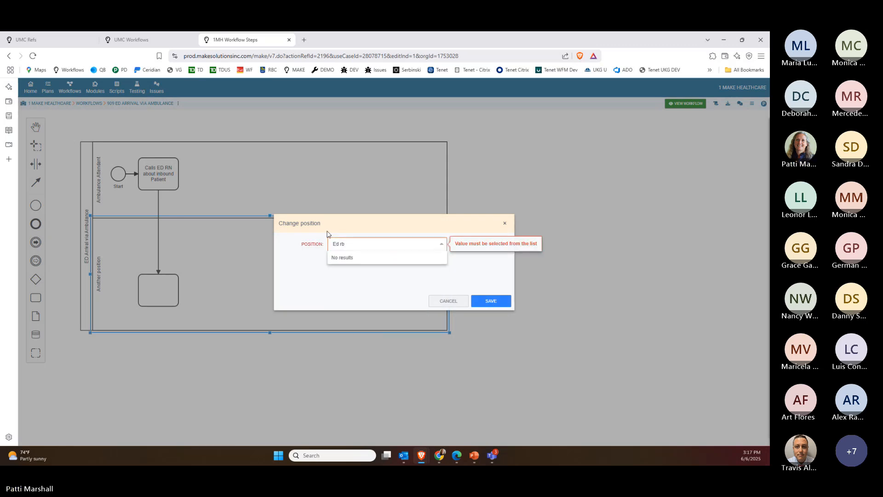
key("BackSpace")
type("n")
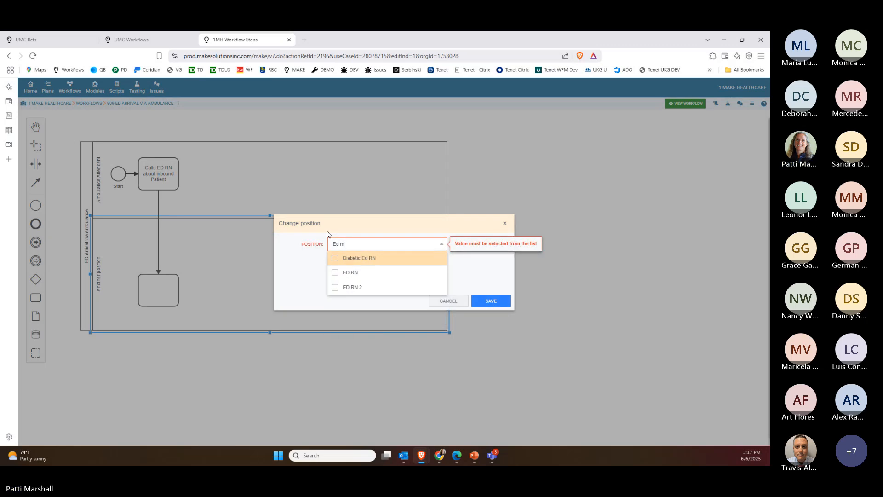
left_click(334, 272)
left_click(476, 302)
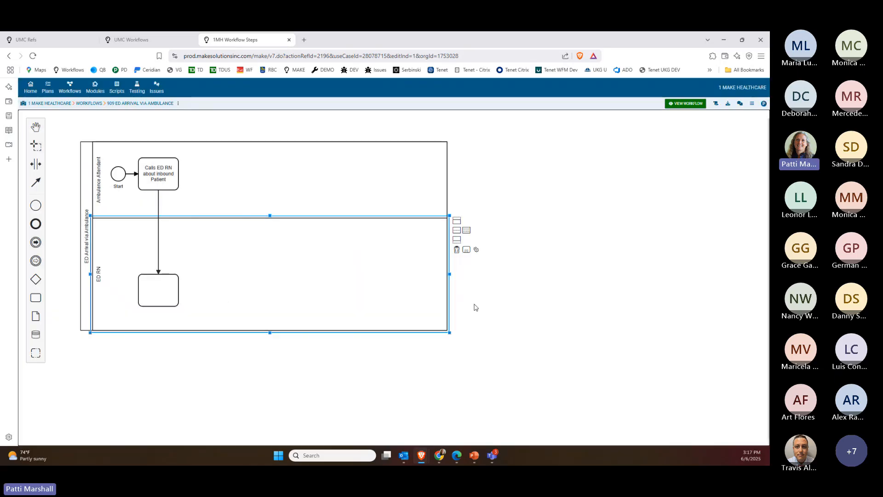
Label the task in the ED RN lane "Complete Prearrival Document" and select it
left_click(155, 284)
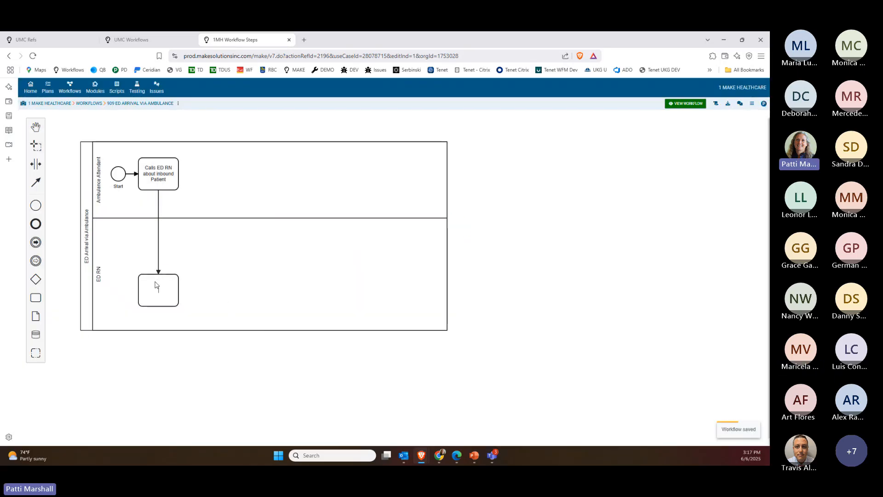
type("Comple")
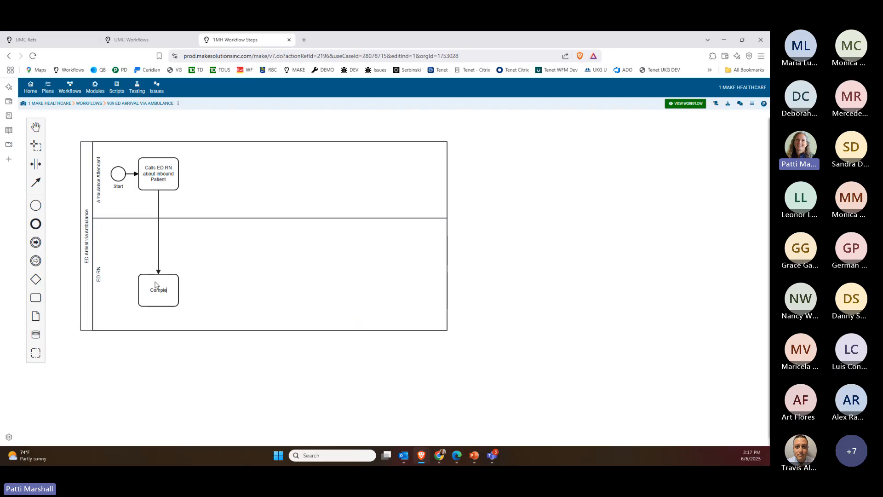
type("te Pre")
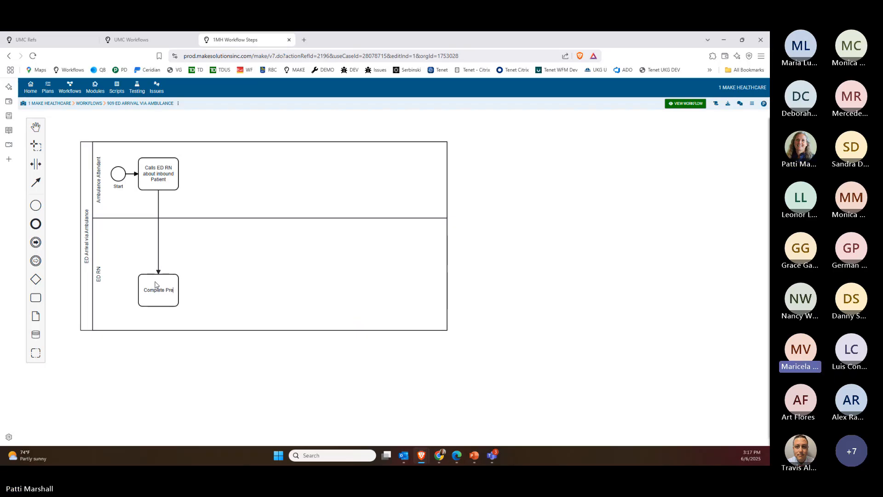
type("arrival Document")
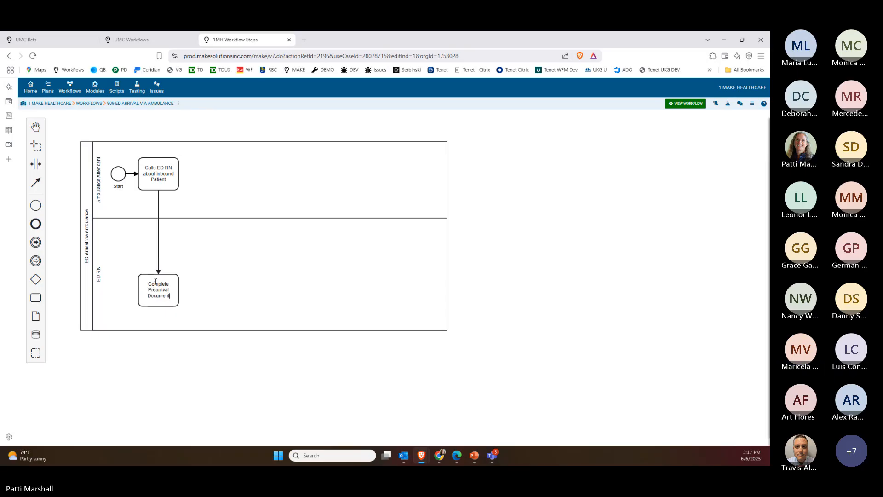
left_click(225, 276)
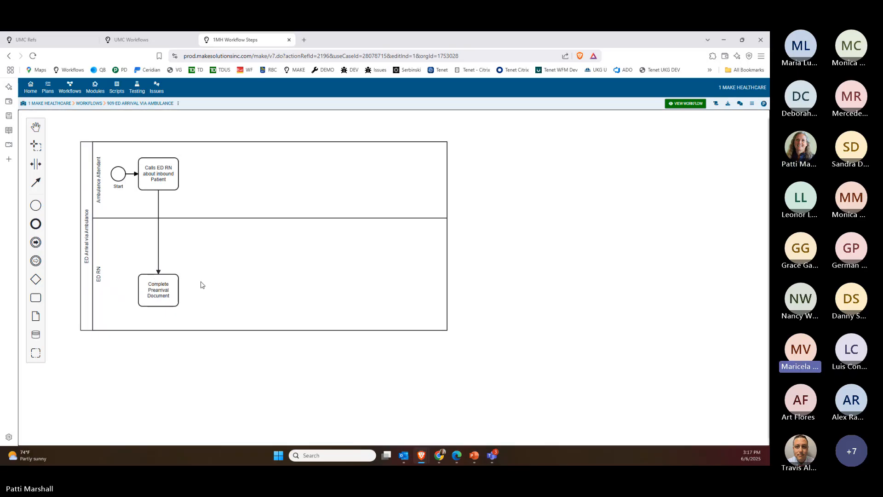
left_click(172, 292)
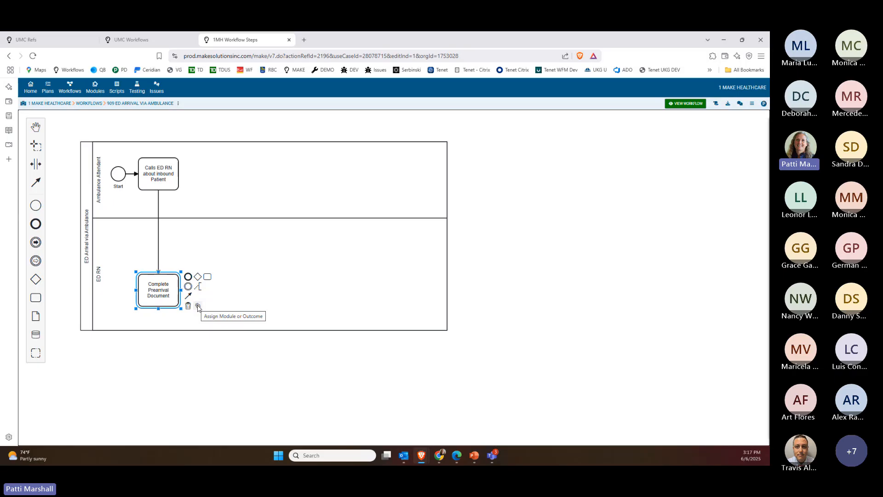
Open the module assignment for "Complete Prearrival Document", include global modules, check the Outcome option, and return to Associate Module
left_click(197, 305)
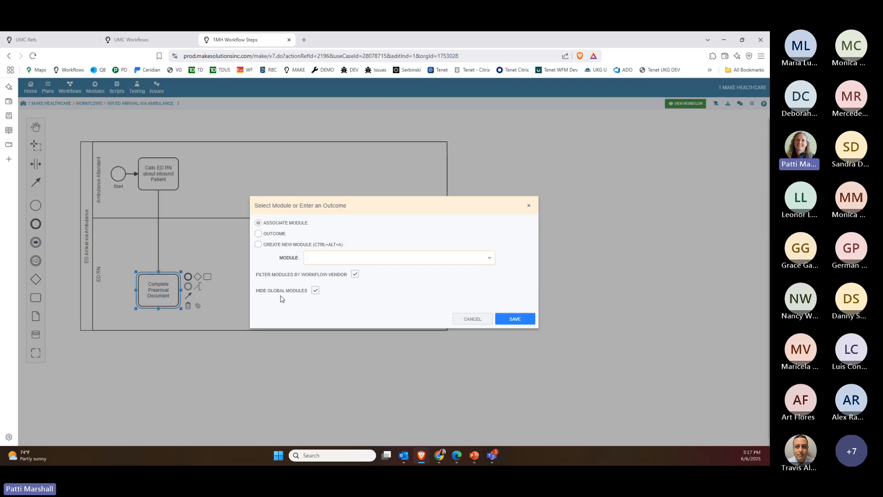
left_click(315, 291)
left_click(258, 234)
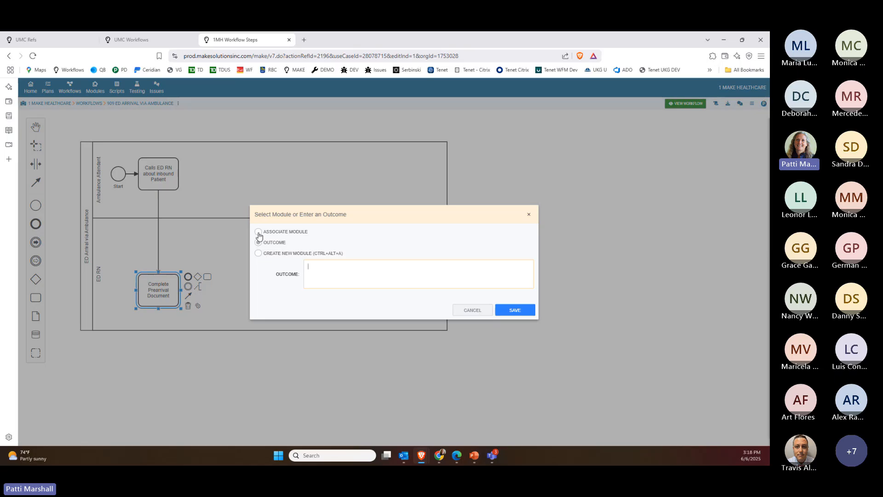
left_click(259, 232)
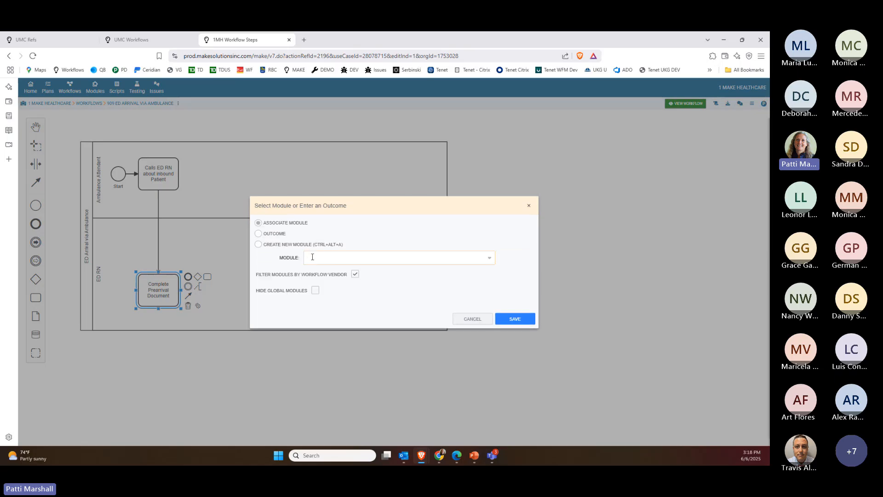
Associate the module "Form, Complete (Pre-Arrival, ED), Cerner, 100302" with the "Complete Prearrival Document" task and save
type("form")
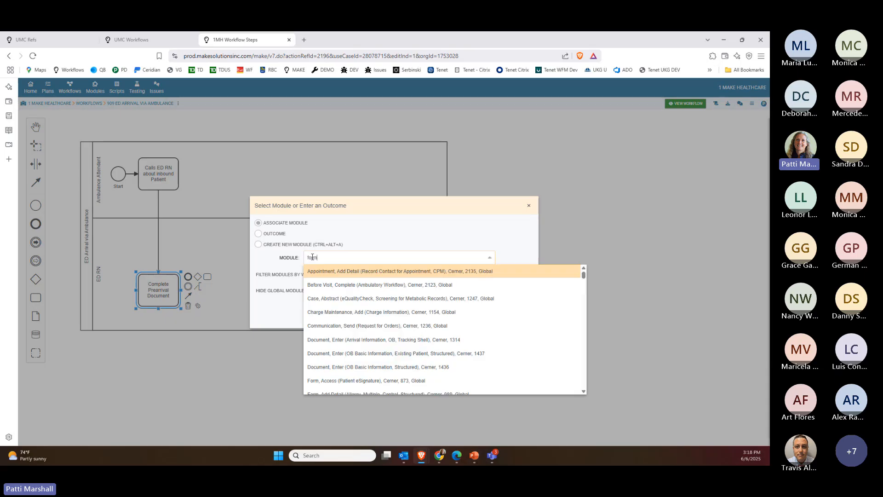
type(", complete")
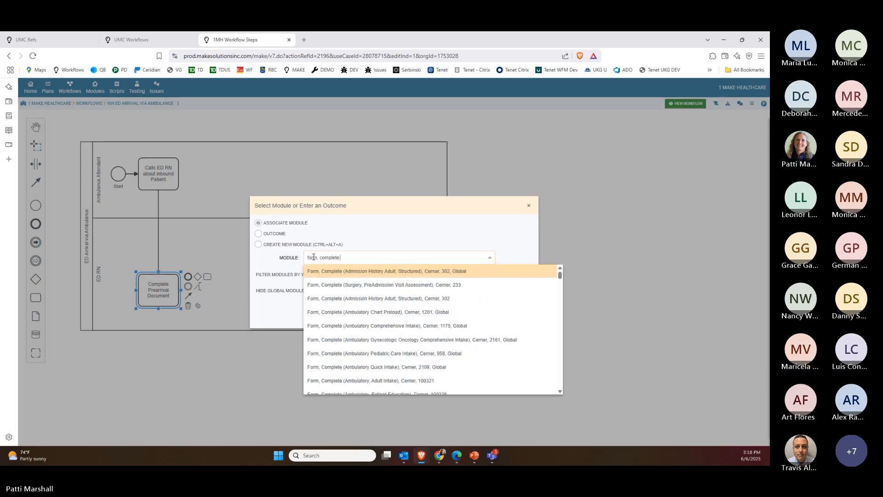
type(" (p")
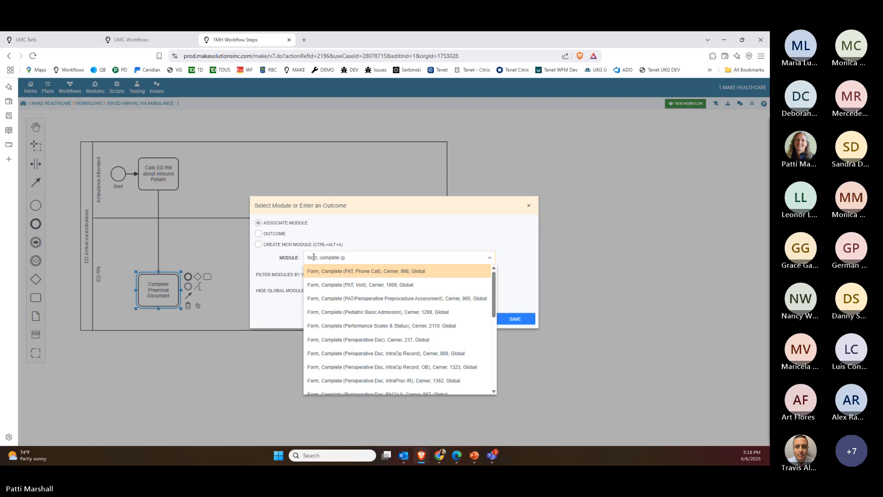
type("r")
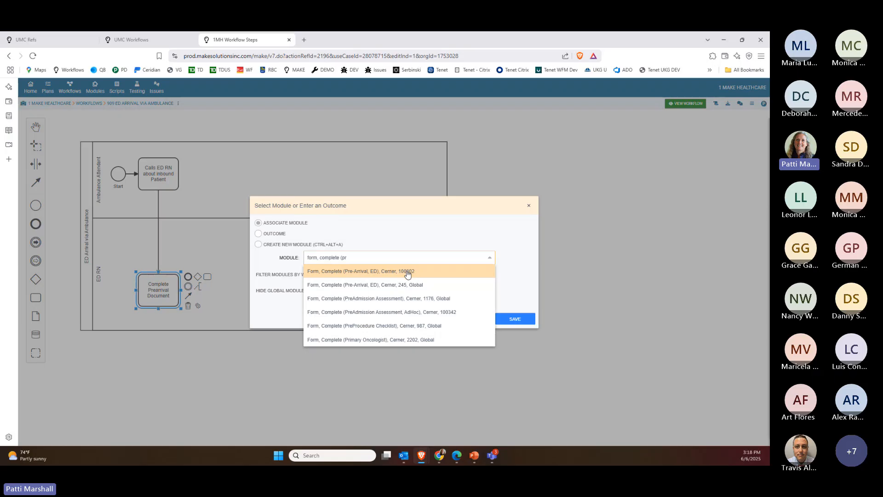
left_click(334, 274)
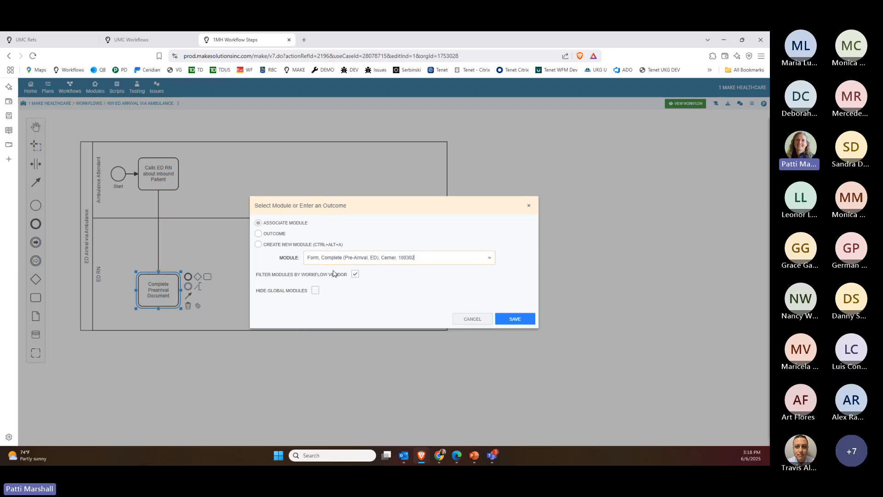
left_click(510, 319)
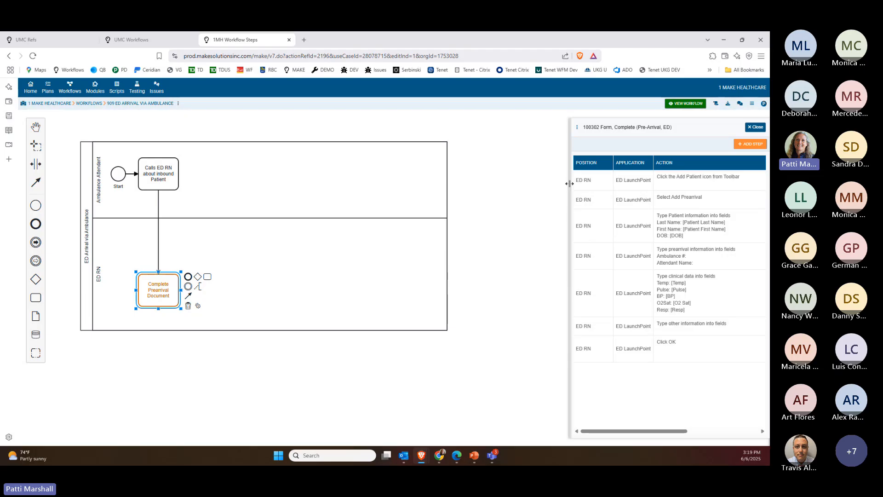
Review the associated module's actions and outcomes in a widened view, and recheck the task's module assignment without changing it
left_click_drag(568, 183, 421, 183)
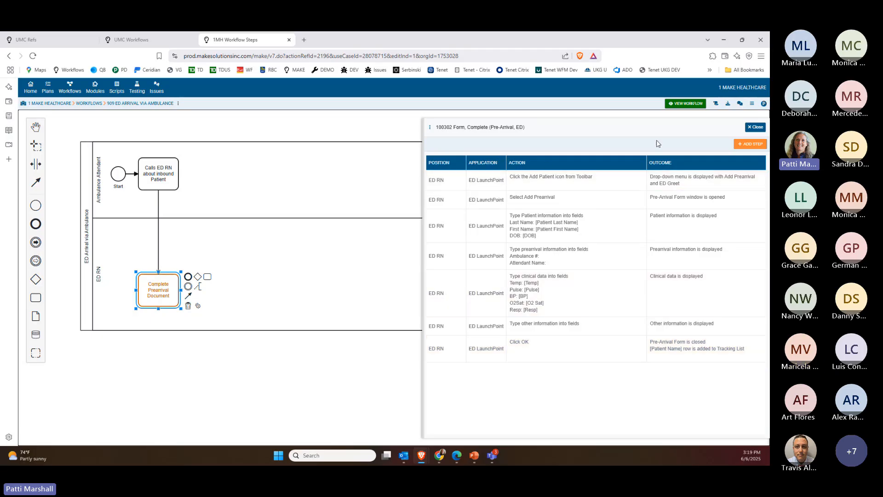
left_click(755, 126)
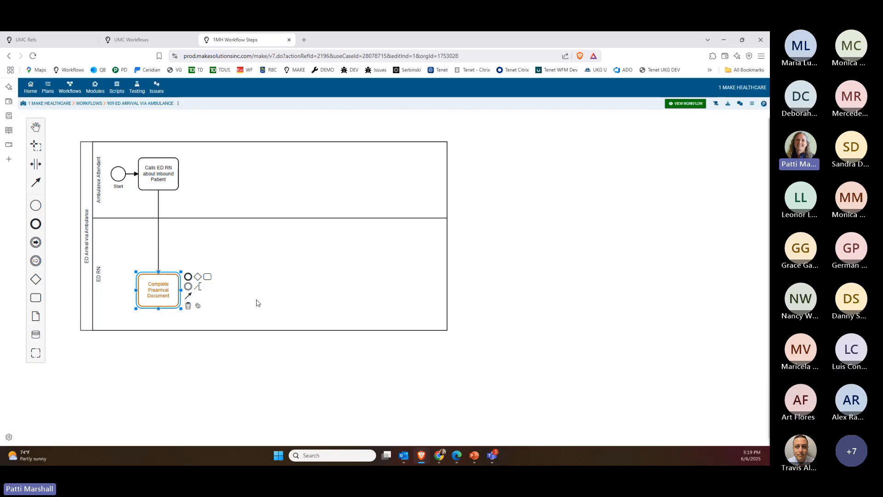
left_click(198, 306)
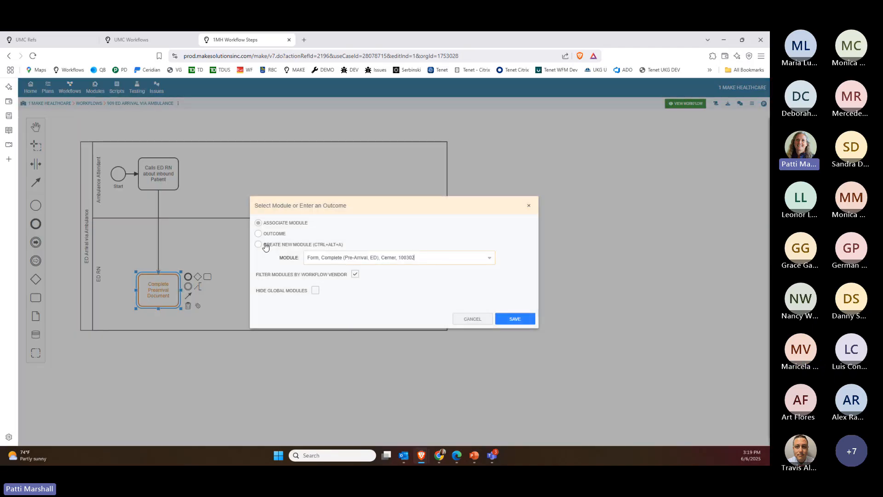
left_click(469, 321)
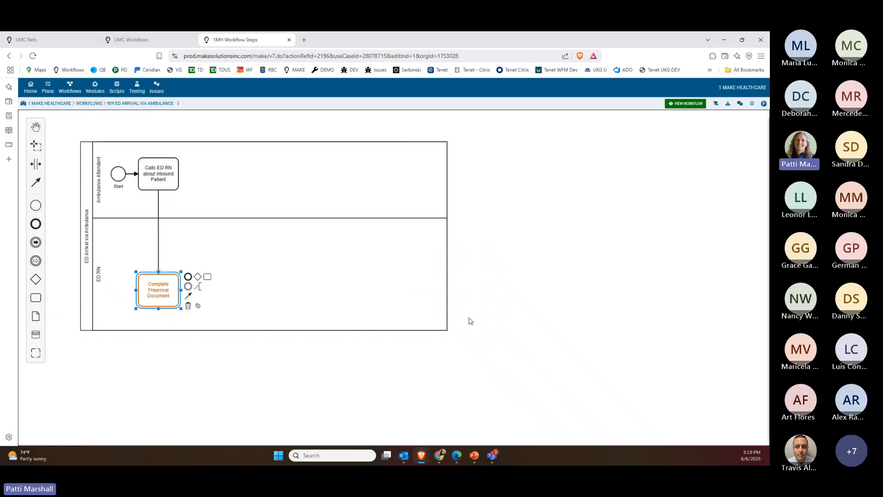
View the workflow as a table of steps and return to the swimlane diagram
left_click(751, 106)
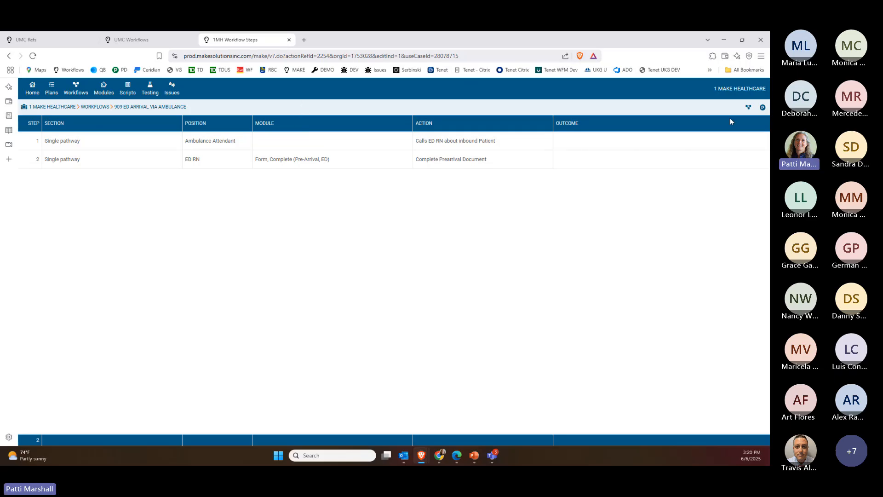
left_click(747, 108)
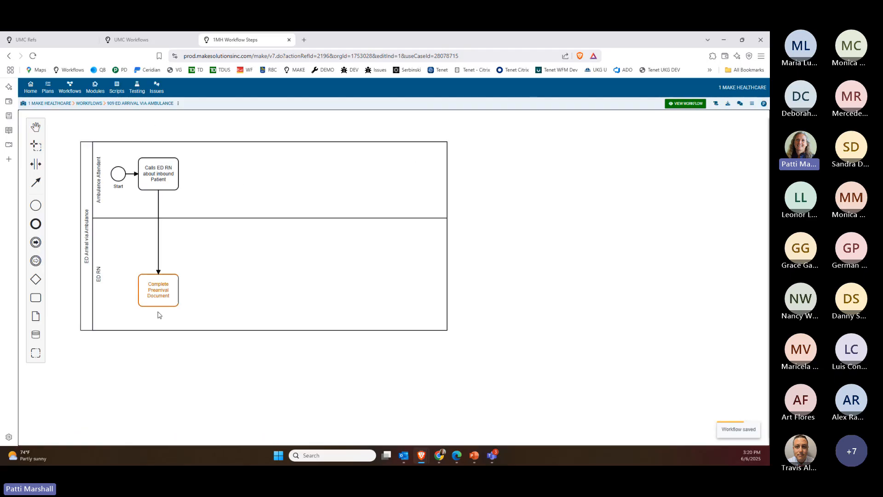
Append a task to "Complete Prearrival Document" in the Ambulance Attendant lane and label it "Arrives and delivers Patient to ED RN"
left_click(155, 295)
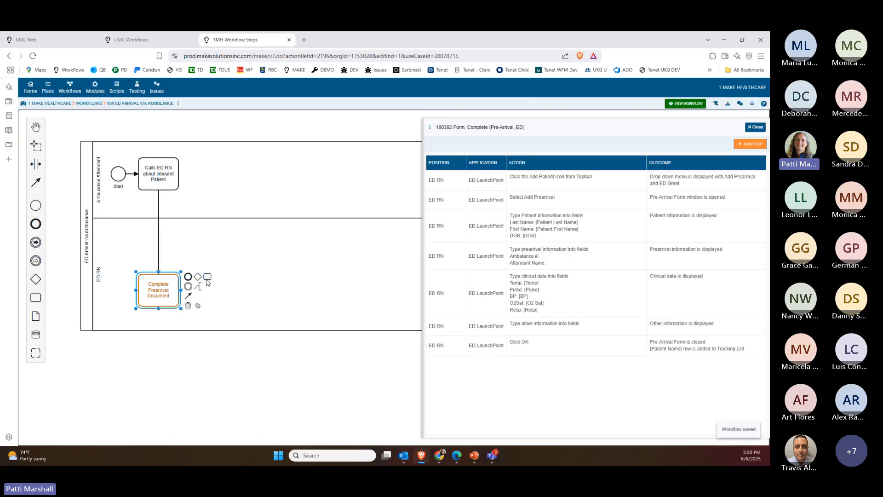
left_click_drag(205, 280, 215, 175)
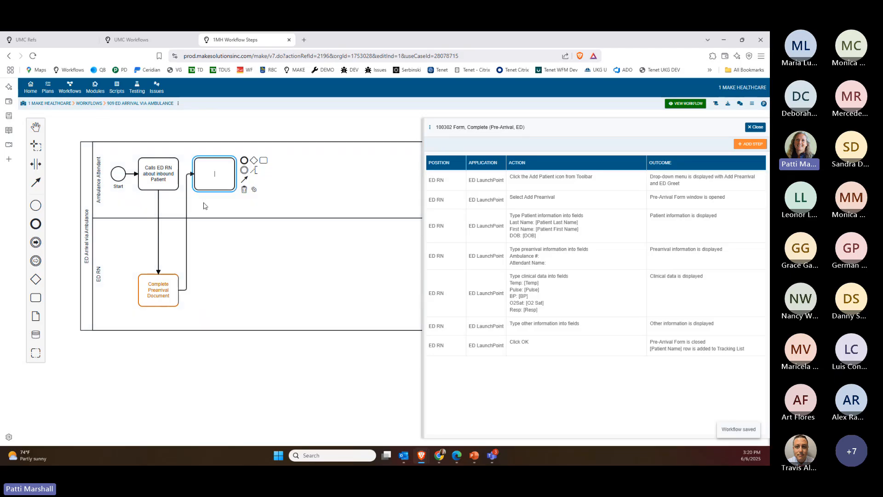
type("Ar")
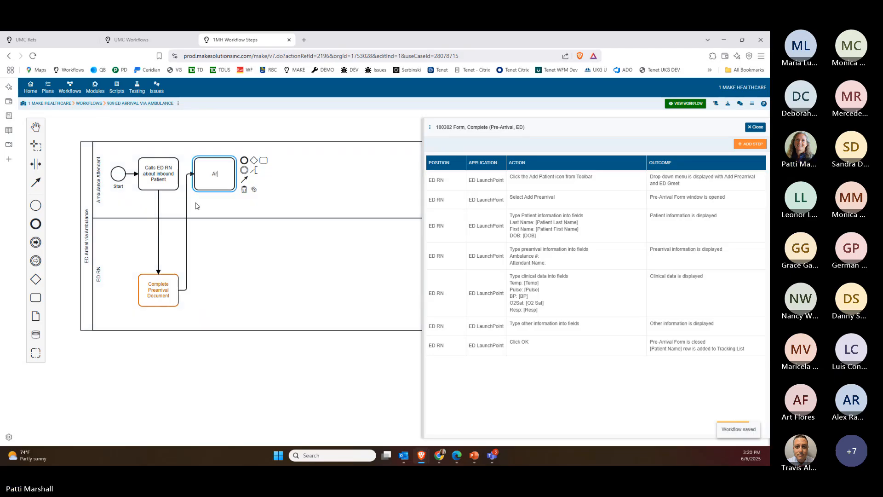
type("rv")
key("BackSpace")
key("BackSpace")
type("s and deleiver")
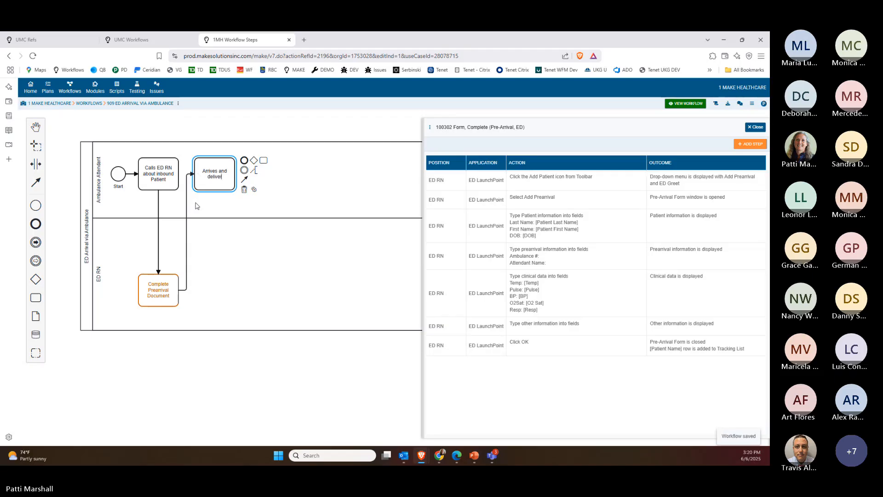
type("s Patient to")
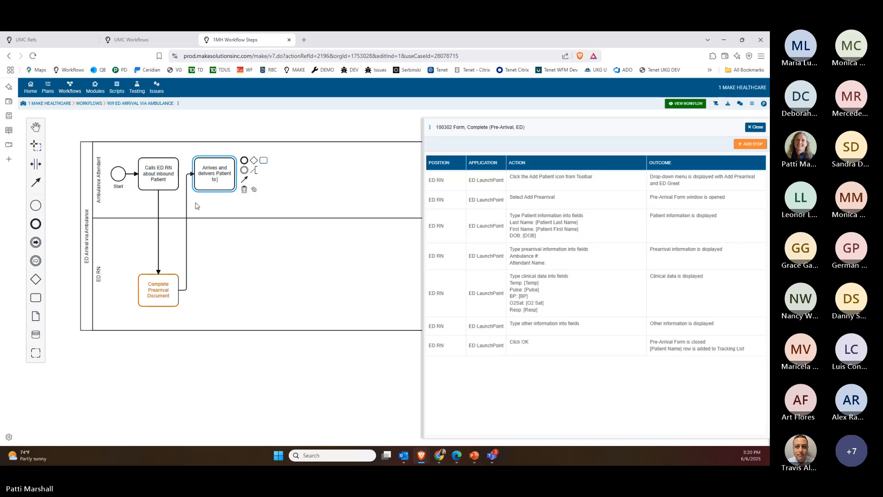
type(" eDRN")
key("BackSpace")
key("BackSpace")
key("BackSpace")
type("D")
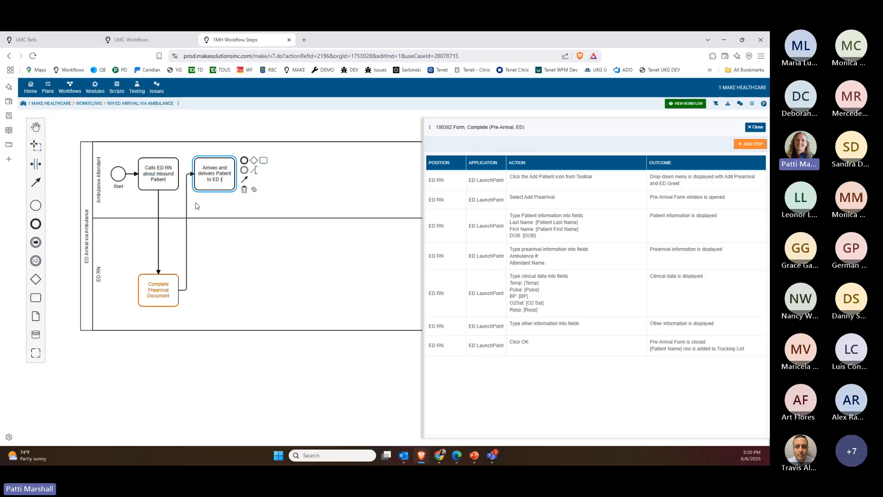
type(" RN")
Append a task to "Arrives and delivers Patient to ED RN" in the ED RN lane and align it directly beneath
left_click(263, 160)
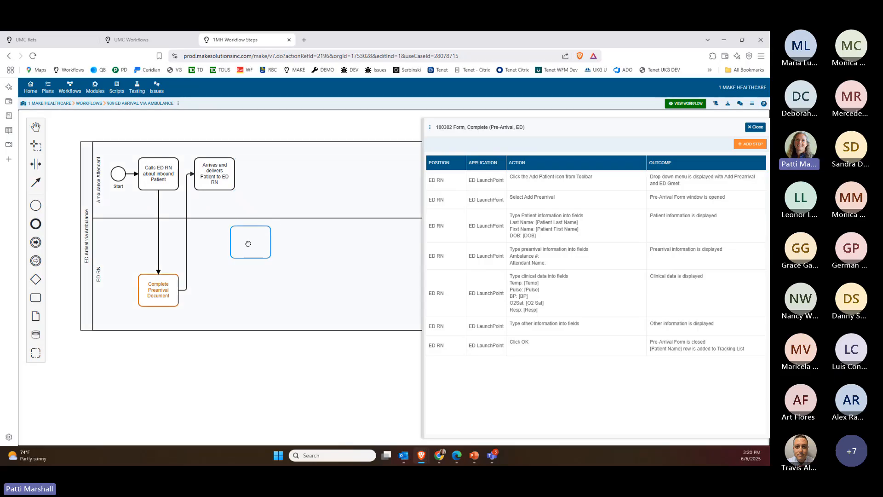
left_click(223, 290)
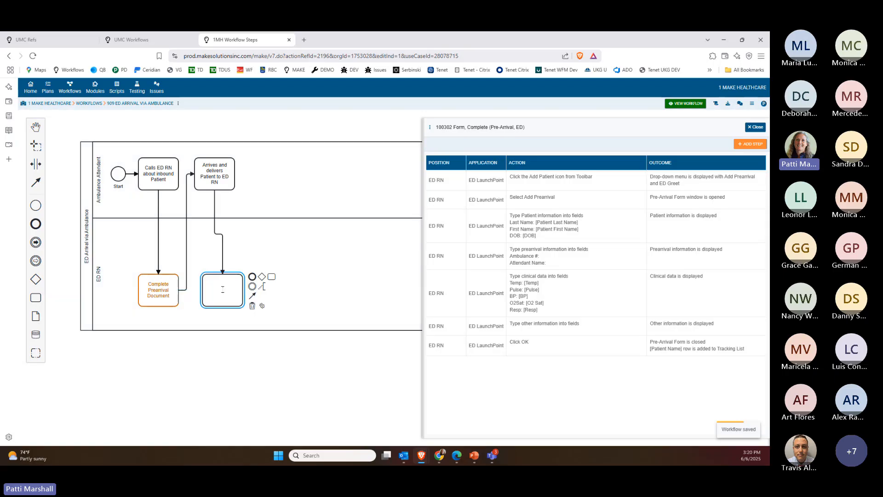
left_click(222, 251)
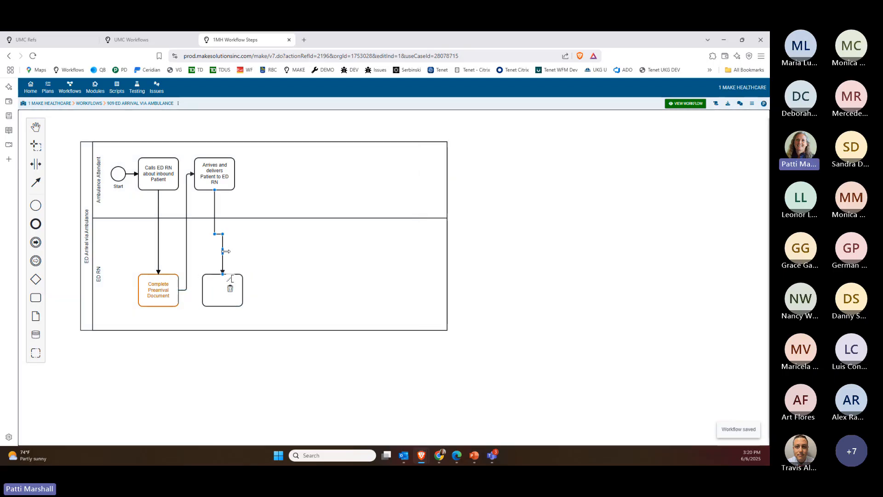
left_click(242, 289)
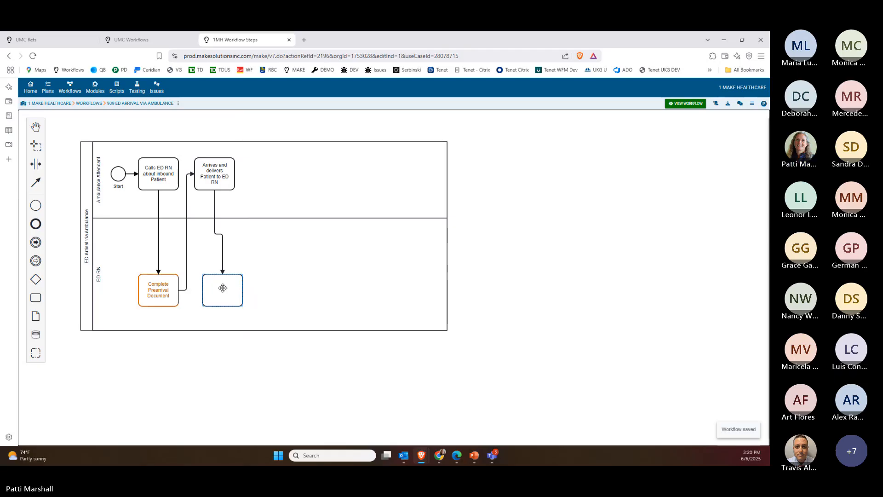
left_click(213, 277)
left_click_drag(214, 276, 206, 276)
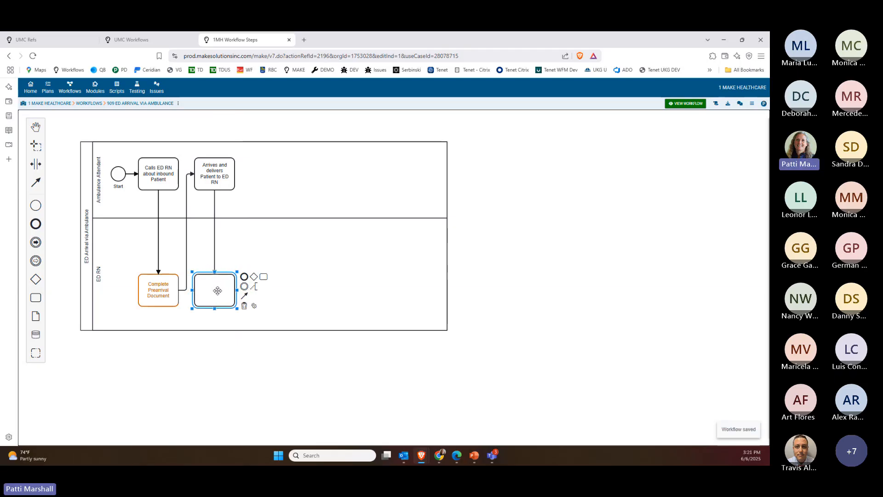
Label the new task in the ED RN lane "Contract Registration to Quick Reg Patient"
double_click(213, 287)
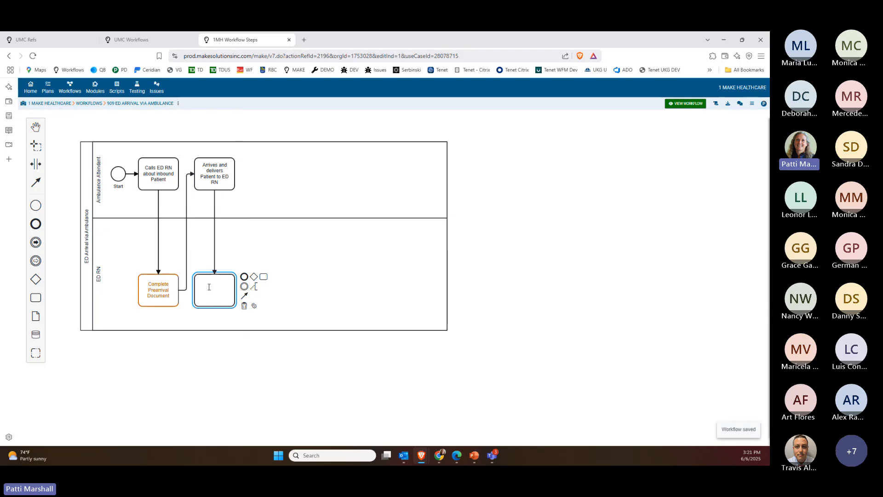
type("Contract R")
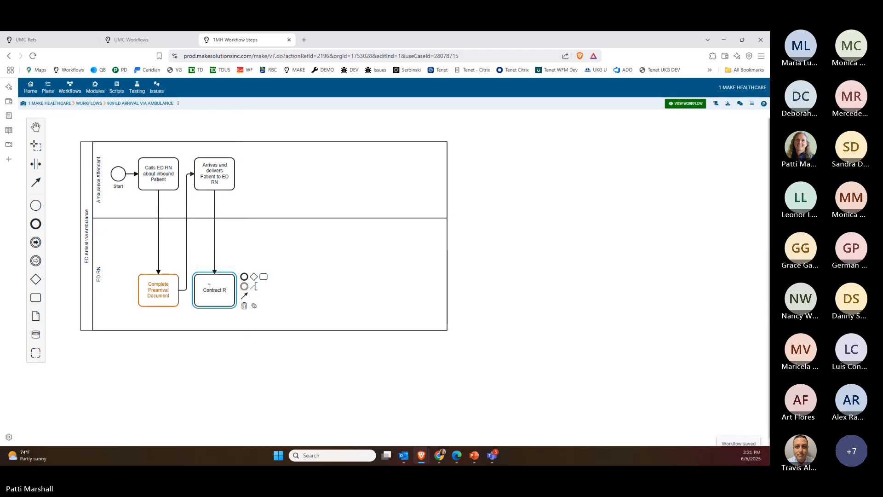
type("egistration to O")
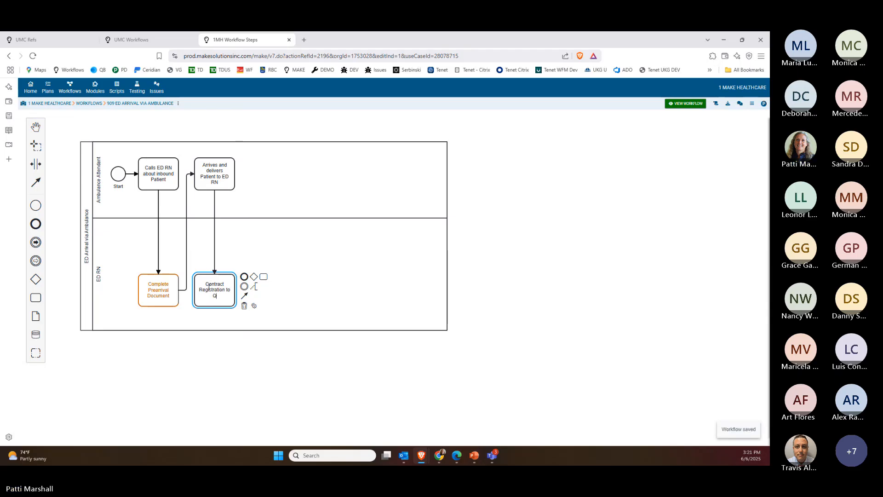
type("uick Reg Patient")
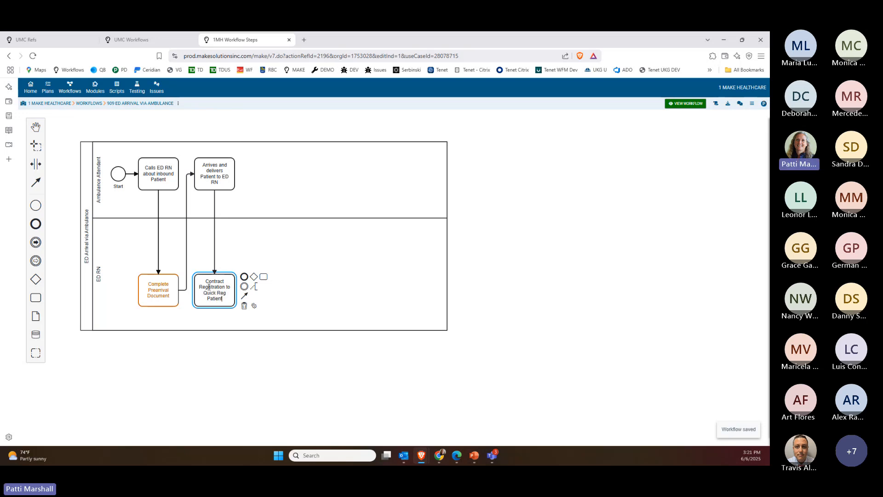
left_click(314, 329)
Add a new lane below the ED RN lane
left_click(446, 288)
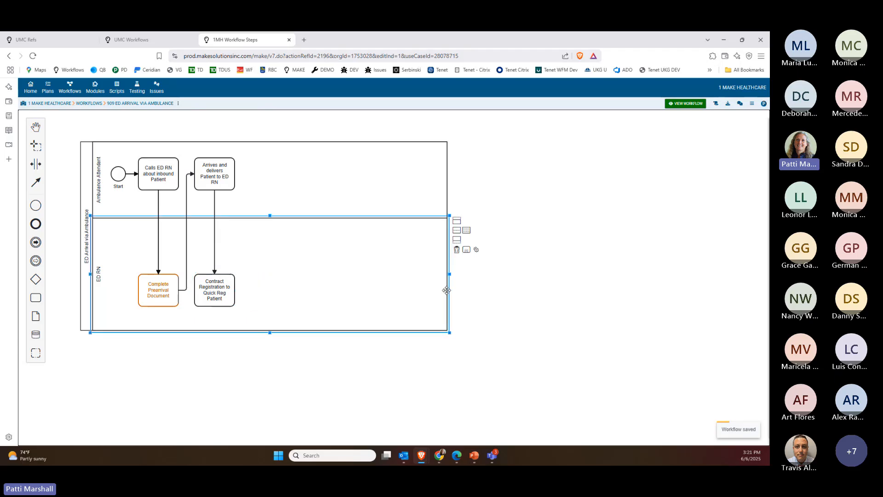
left_click(457, 240)
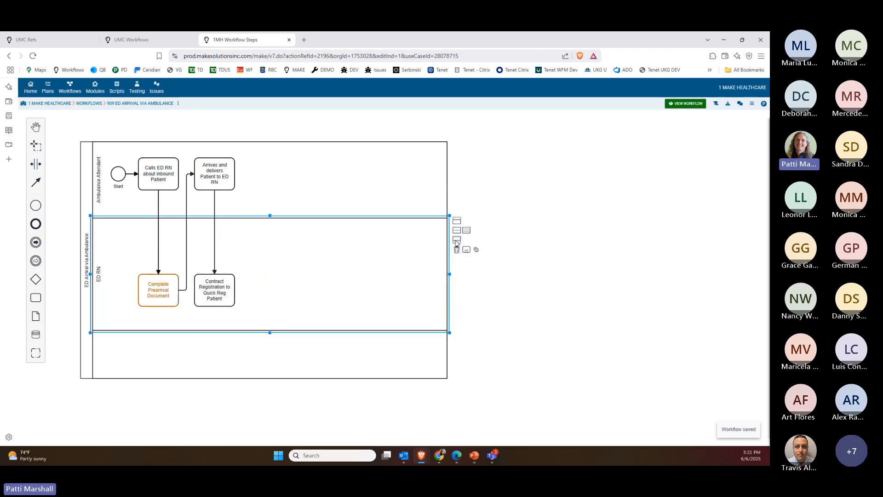
Assign the position "Reg Clerk" to the new empty lane below the ED RN lane
left_click(449, 359)
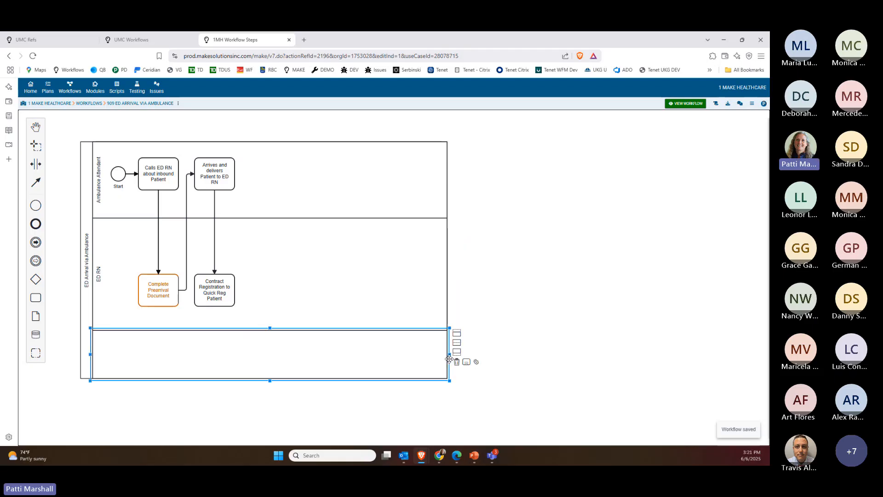
left_click(475, 361)
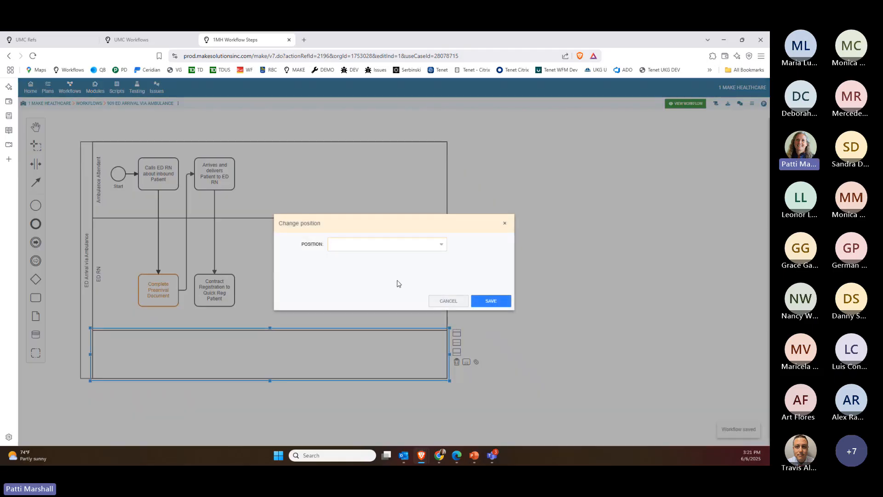
type("Reg C")
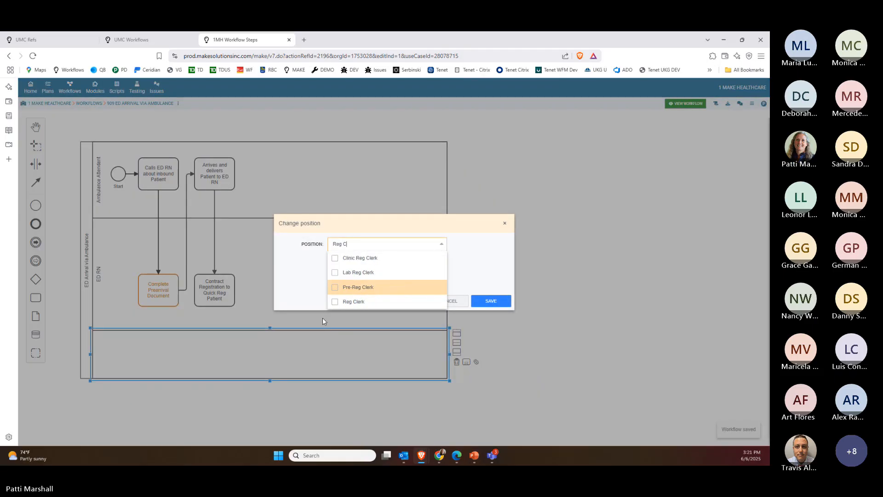
left_click(344, 302)
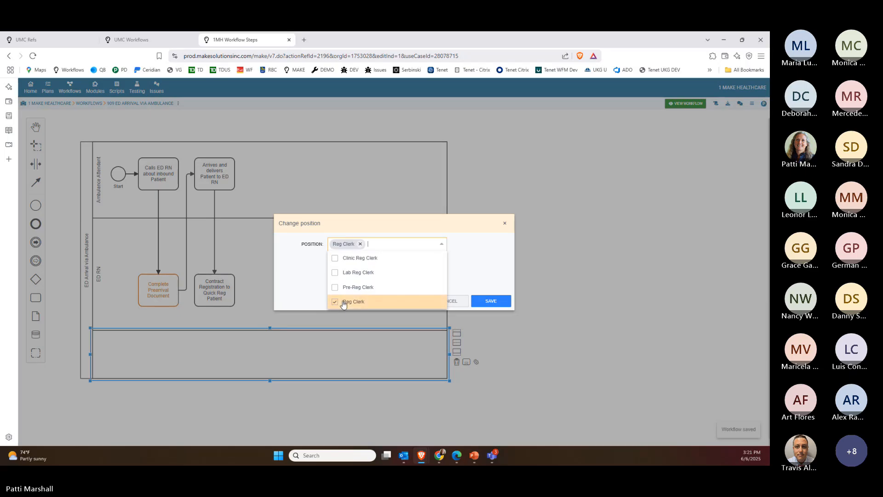
key("Tab")
key("Tab")
key("Return")
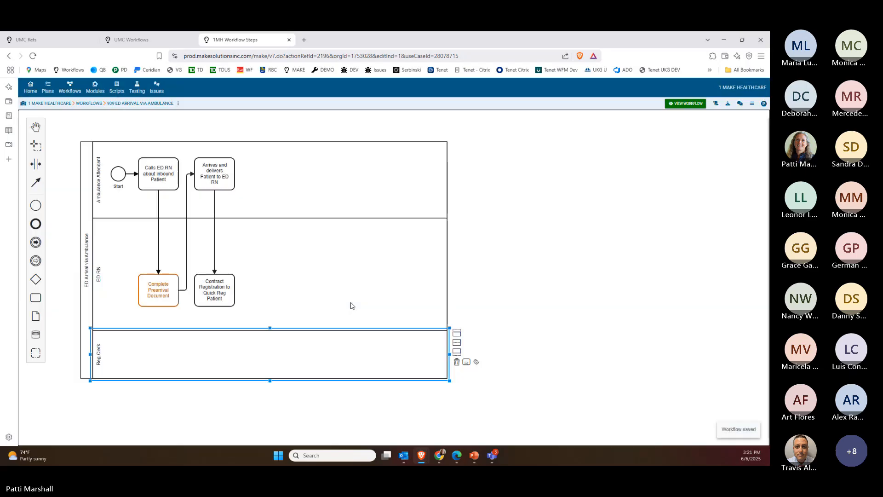
Append a task to "Contract Registration to Quick Reg Patient" in the Reg Clerk lane and label it "Complete quality Search"
left_click(218, 296)
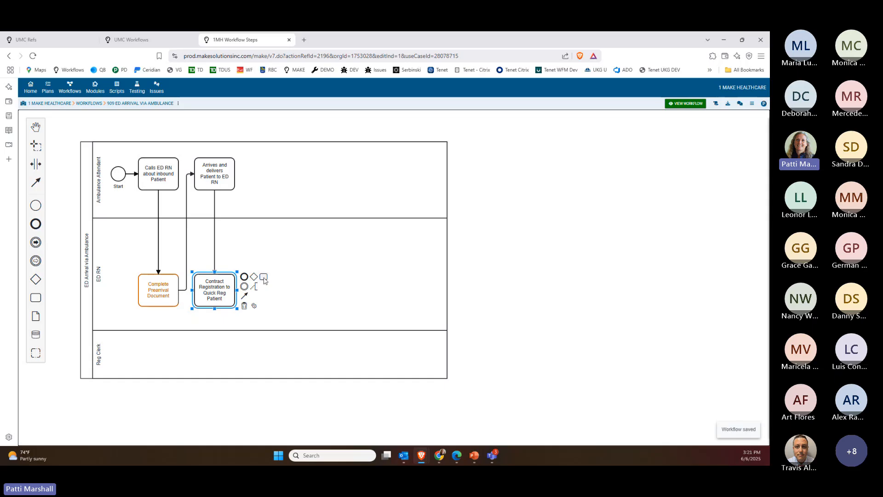
left_click_drag(263, 278, 216, 364)
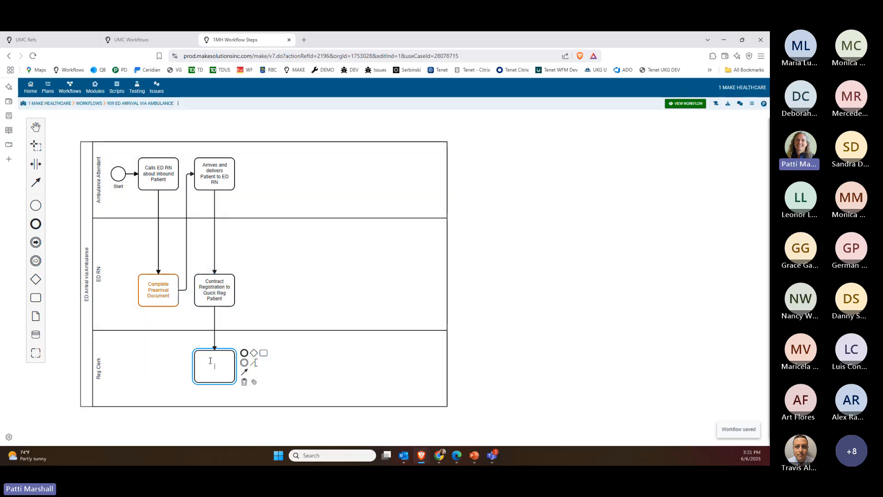
type("Complete qu")
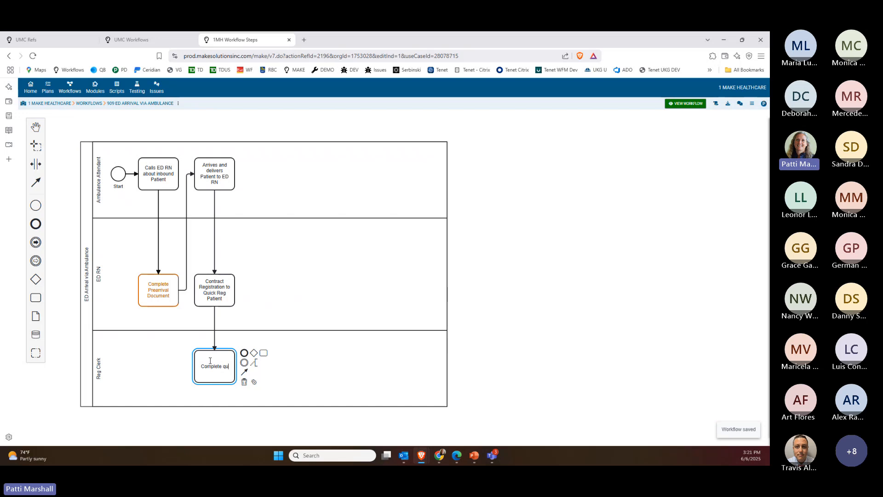
type("ality Search")
Append a gateway to "Complete quality Search" and branch it into two tasks in the Reg Clerk lane
left_click_drag(254, 353, 267, 366)
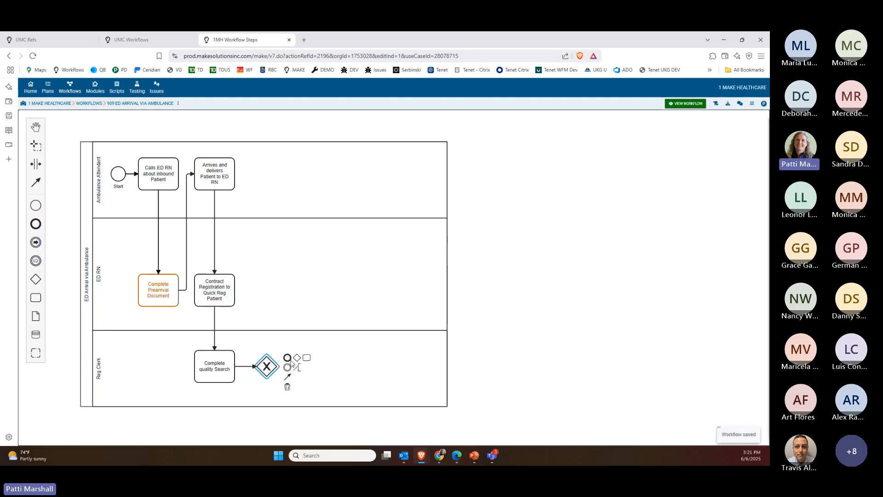
left_click(306, 357)
left_click(267, 365)
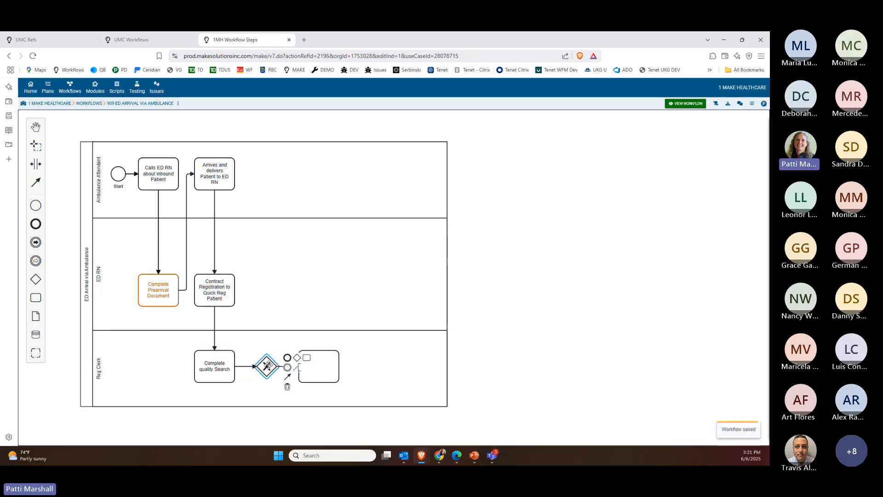
left_click(304, 359)
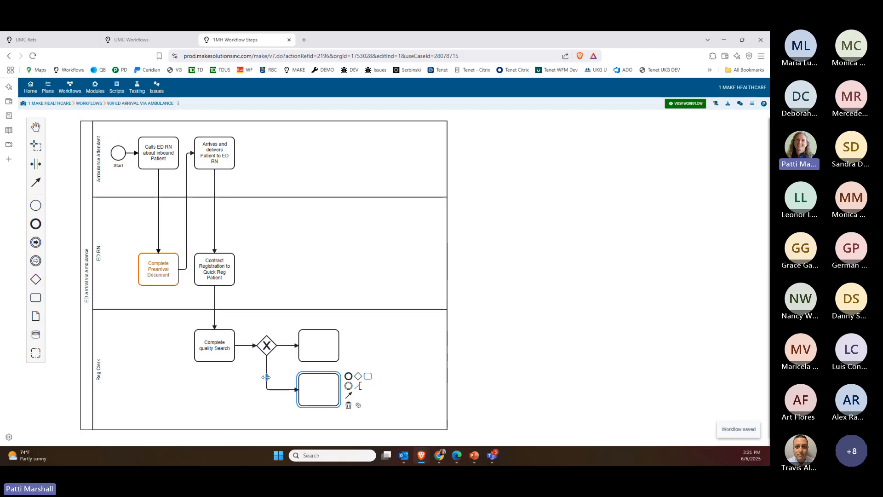
Label the gateway in the Reg Clerk lane "Patient Found?" and place the label above it
left_click(221, 341)
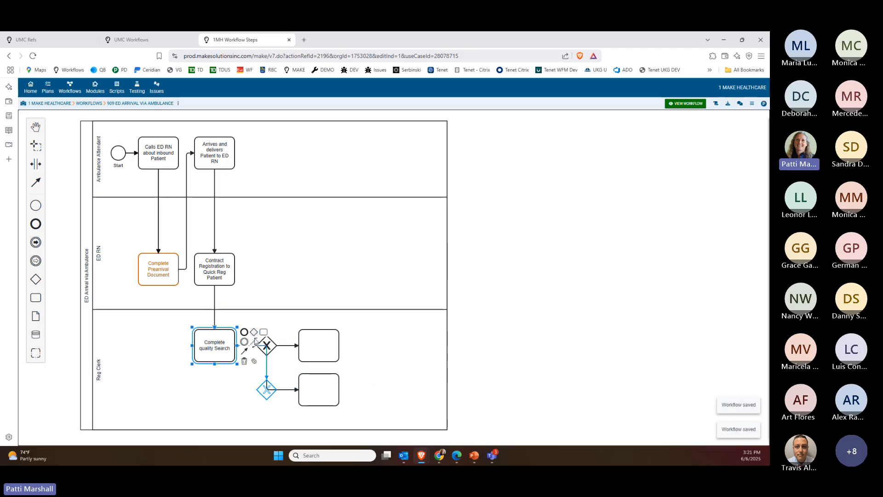
left_click(266, 347)
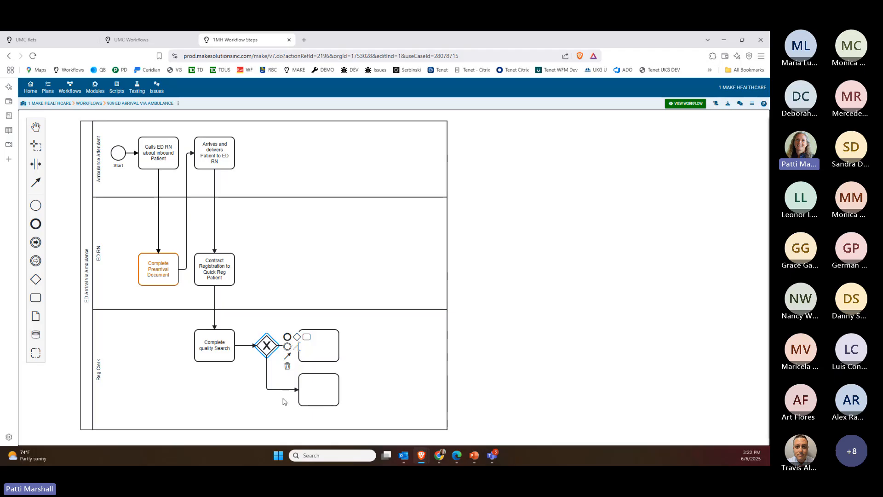
left_click(208, 350)
double_click(267, 345)
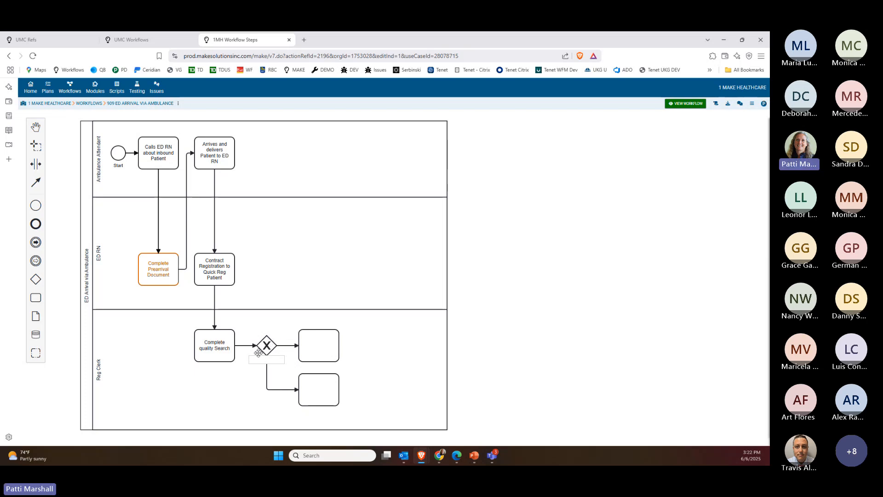
type("Fatient")
type(" Found")
type("?")
Label the gateway's upper branch "Yes" and its lower branch "No", and move both labels close to the gateway
left_click(282, 345)
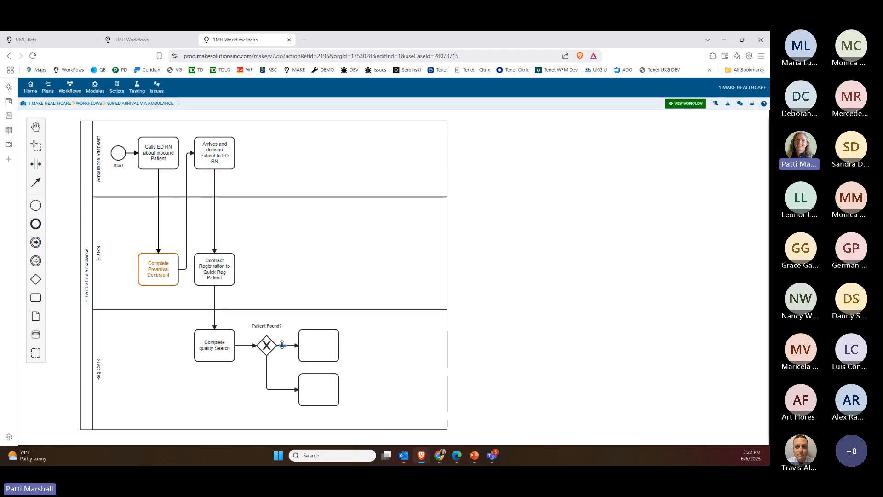
double_click(281, 343)
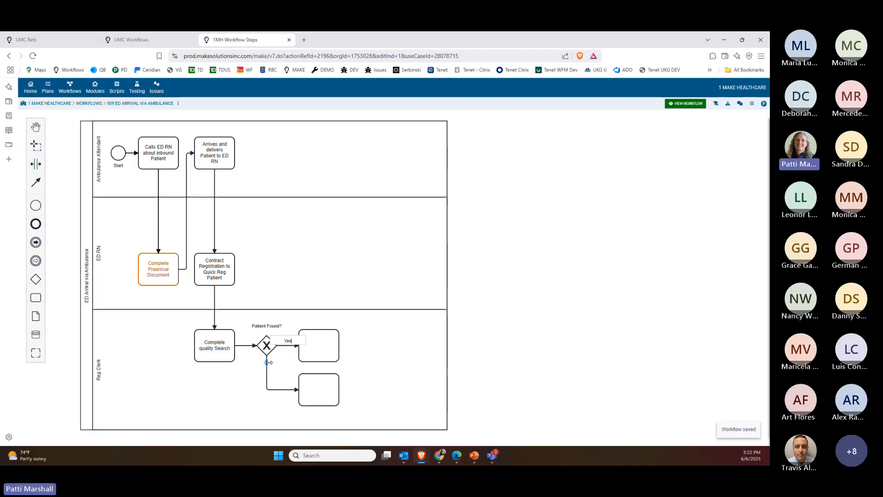
double_click(266, 363)
type("No")
left_click(278, 351)
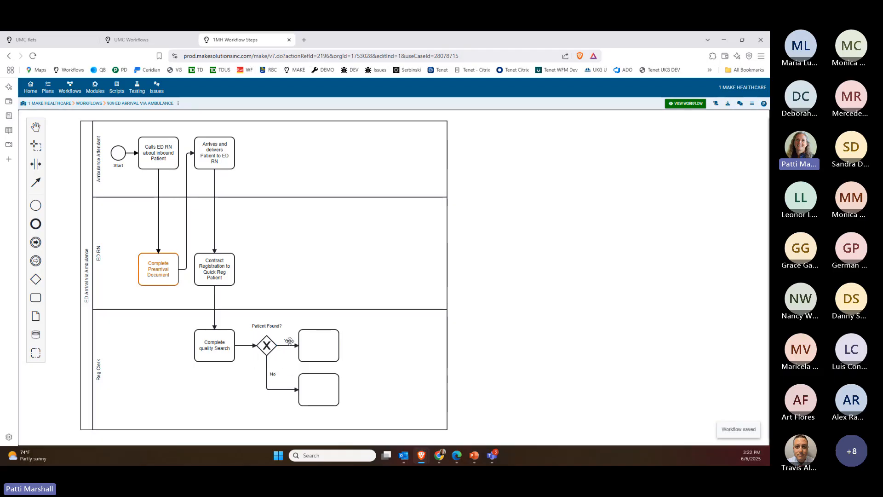
left_click(283, 340)
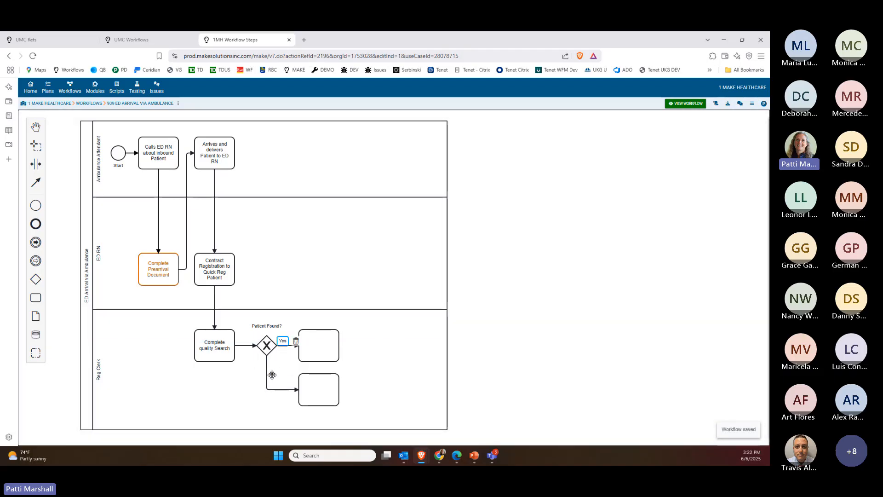
left_click(274, 358)
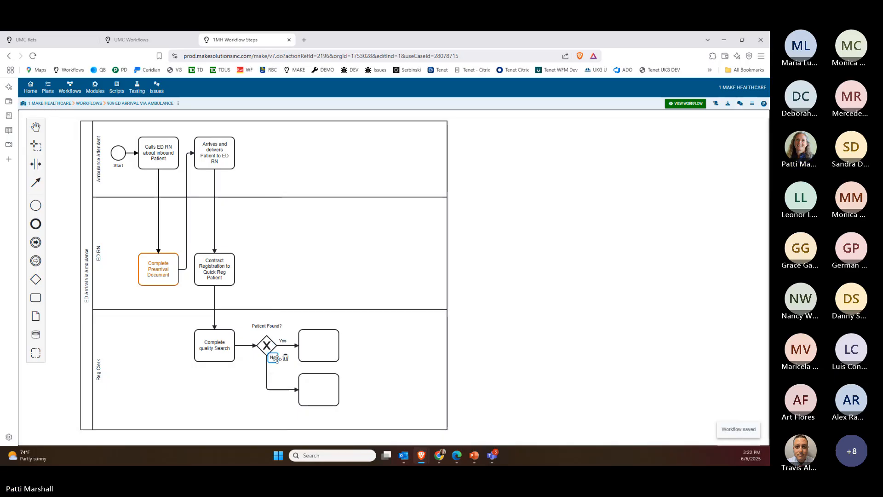
Label the empty task on the "Yes" branch "Quick Reg"
double_click(311, 346)
type("a")
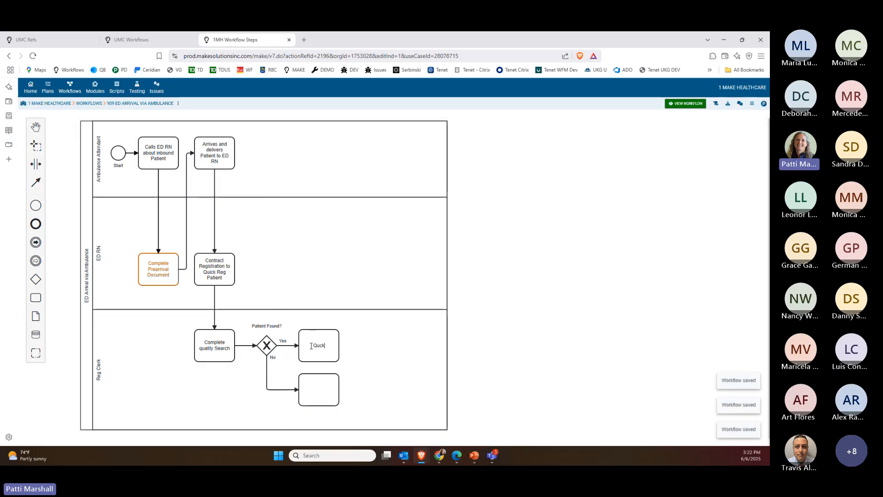
type("uick")
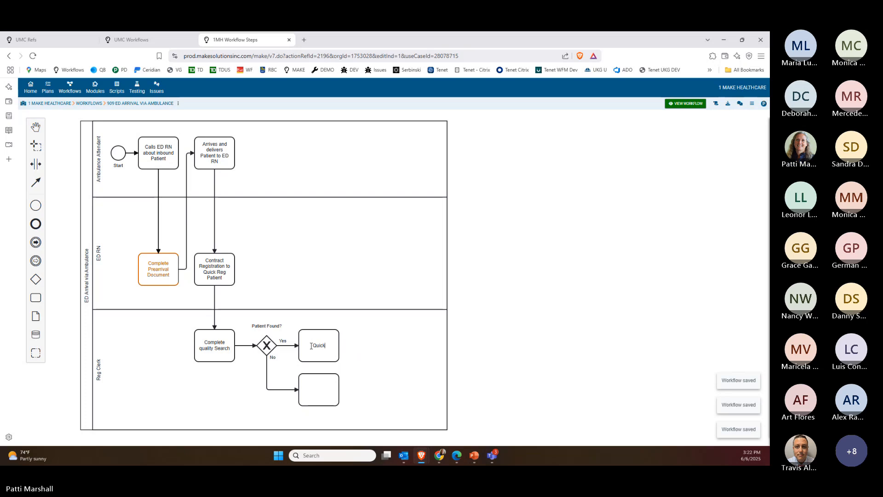
type(" Reg")
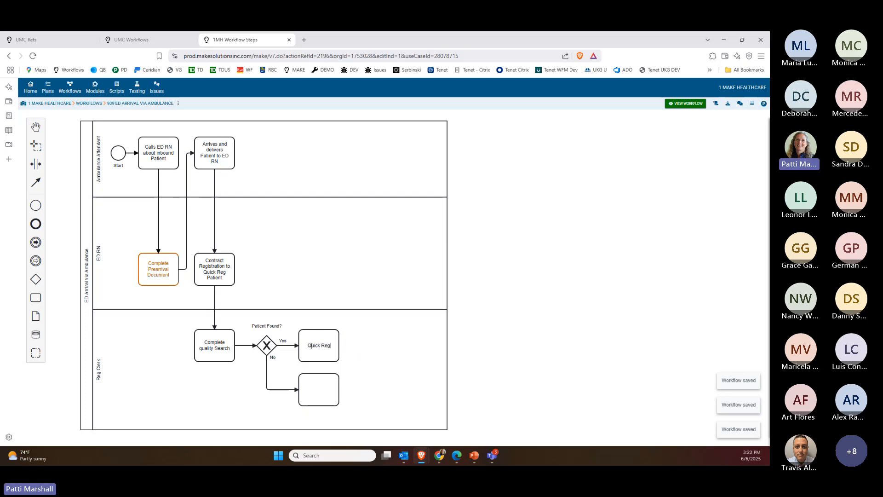
Label the task on the "No" branch "Add Patient" and connect it to "Quick Reg"
double_click(316, 385)
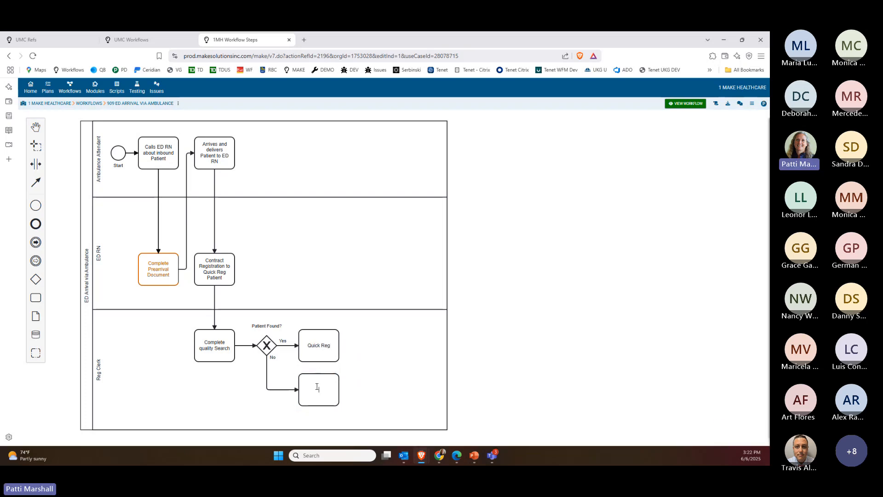
type("Add ")
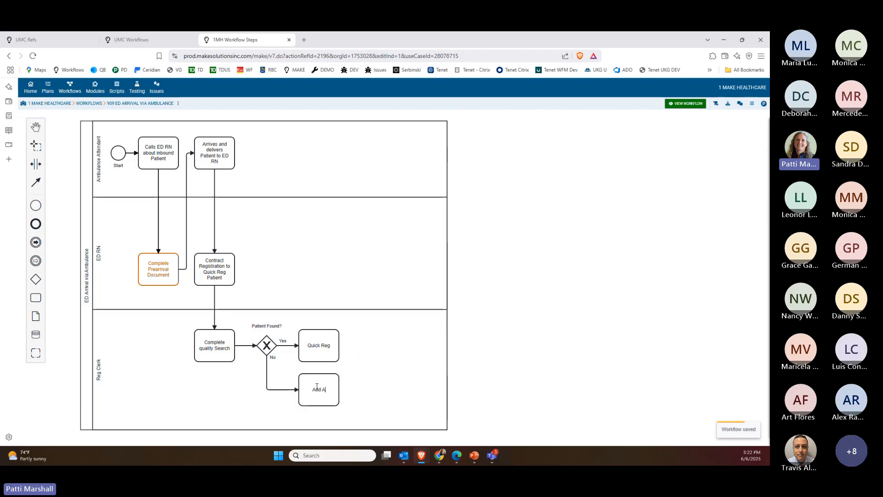
type("Patinet")
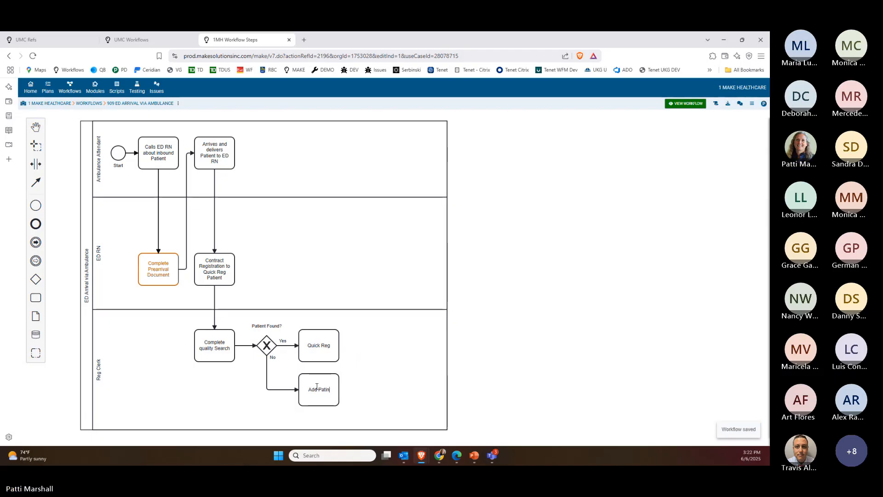
key("BackSpace")
key("BackSpace")
key("BackSpace")
key("BackSpace")
type("ient")
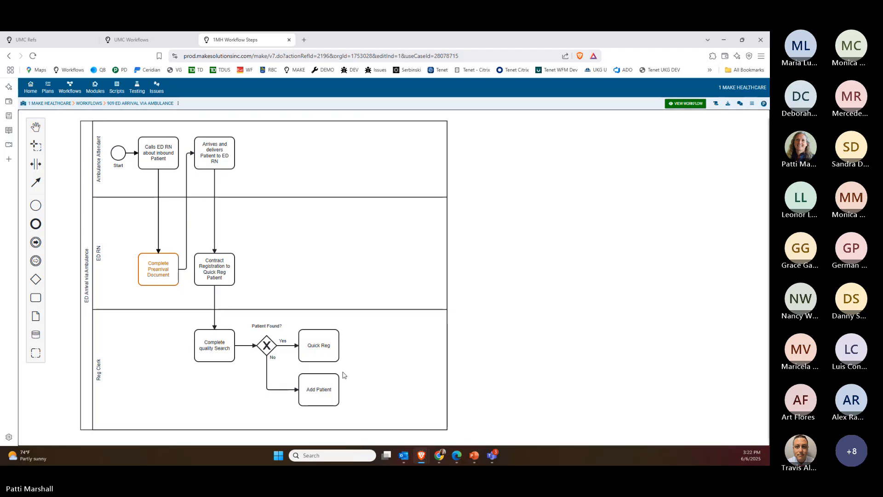
left_click(319, 376)
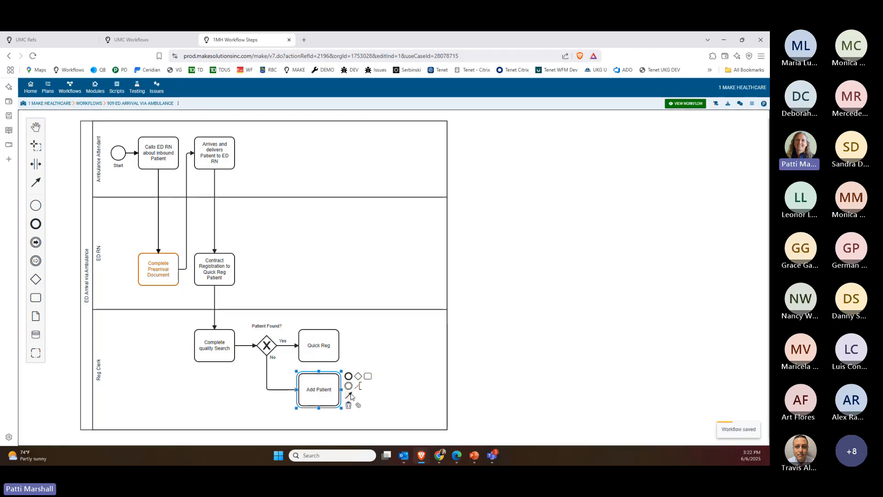
left_click_drag(328, 373, 318, 363)
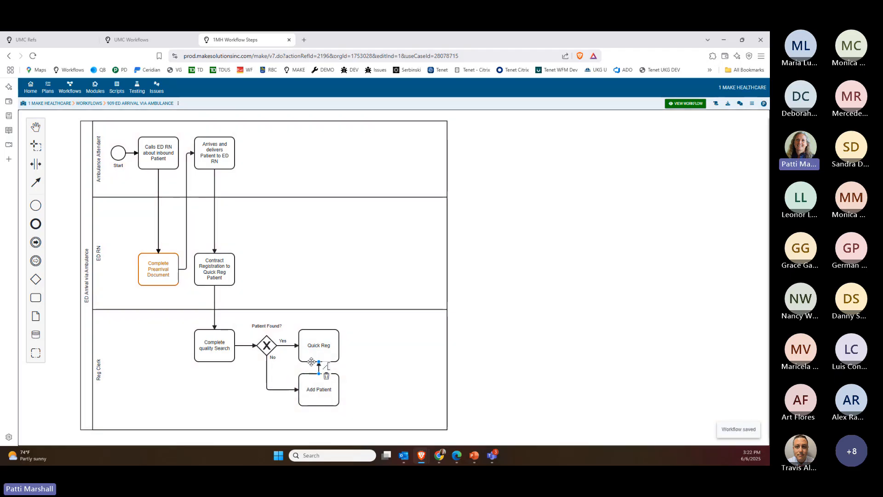
Associate the module "Patient, Search (ED, Registration), Cerner, 100359" with the "Complete quality Search" task and save it
left_click(220, 361)
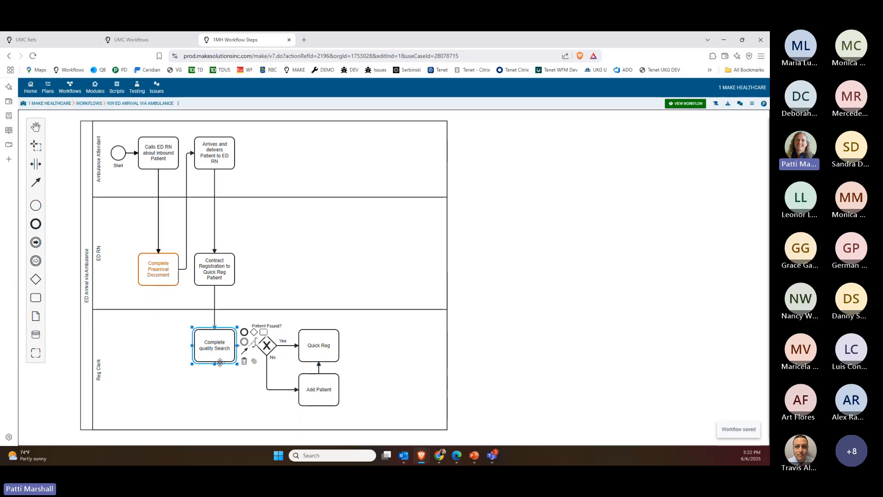
left_click(255, 362)
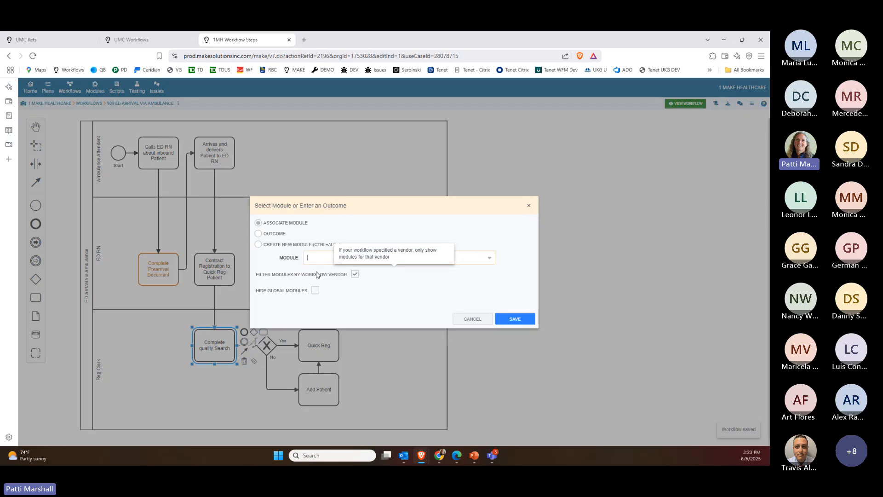
type("pat")
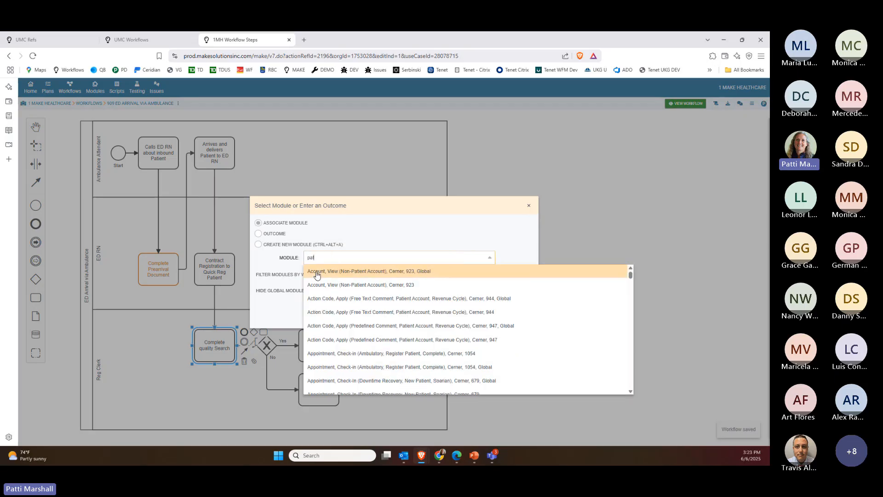
type("ient, sear")
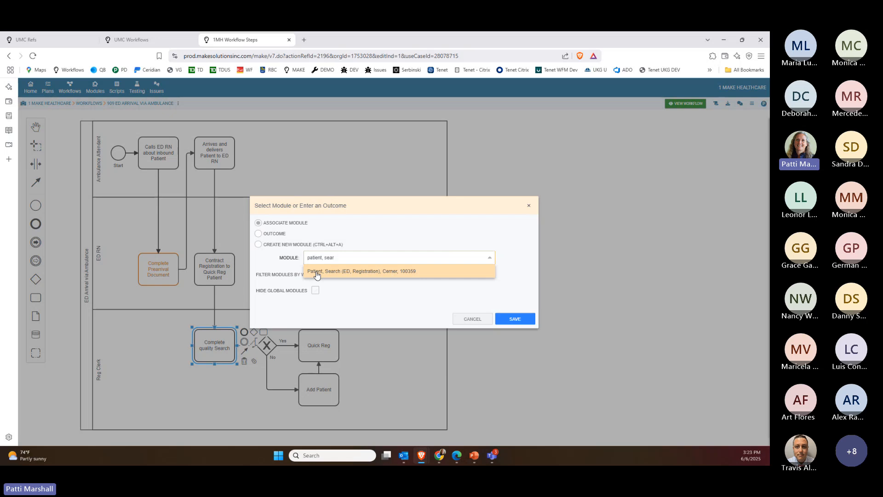
left_click(316, 271)
left_click(515, 318)
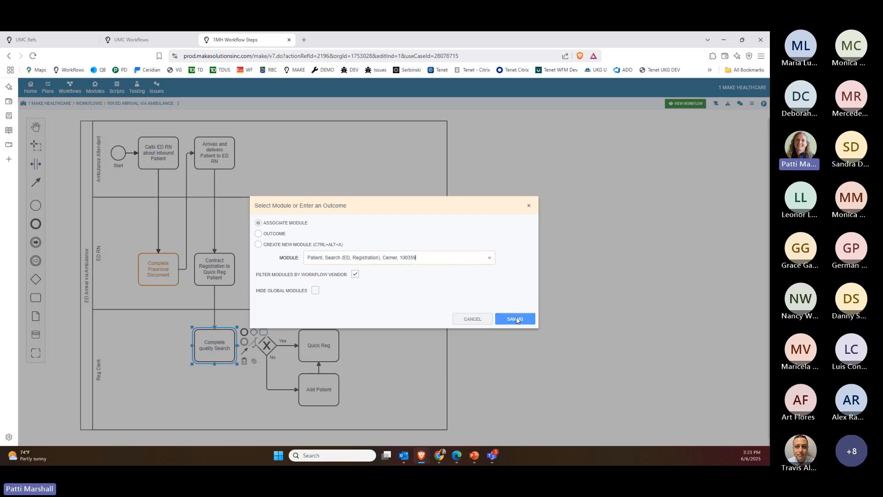
Associate the module "Person, Add (Complete, CPM), Cerner, 1204" with the "Add Patient" task and save it
left_click(328, 381)
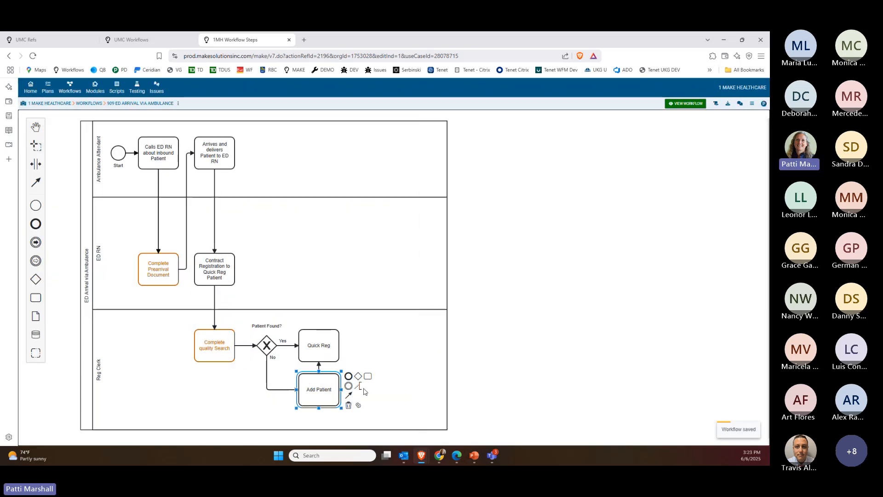
left_click(358, 404)
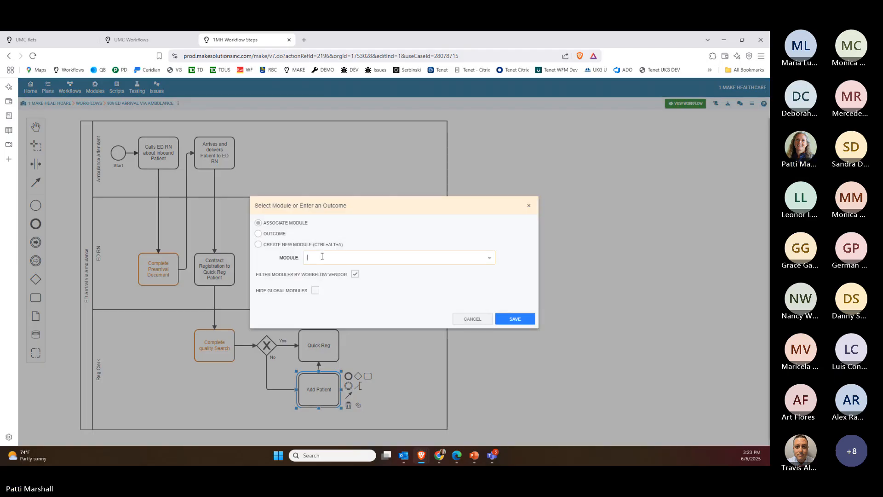
type("p")
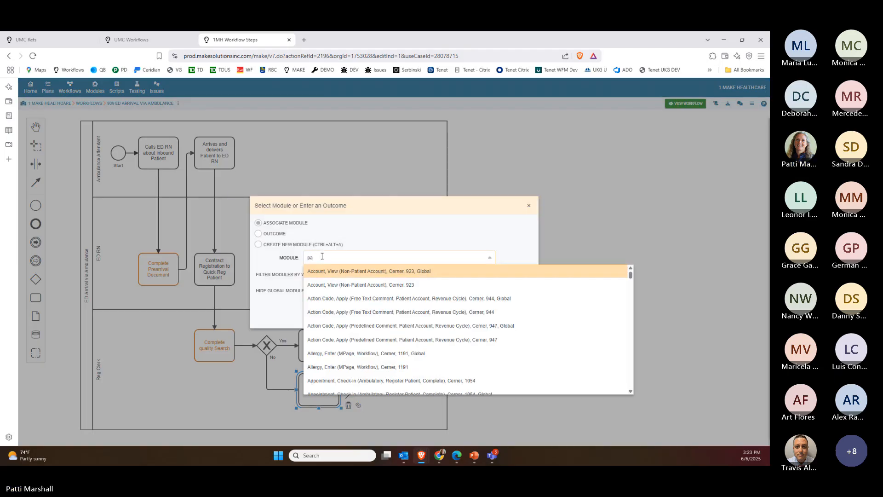
type("ercon")
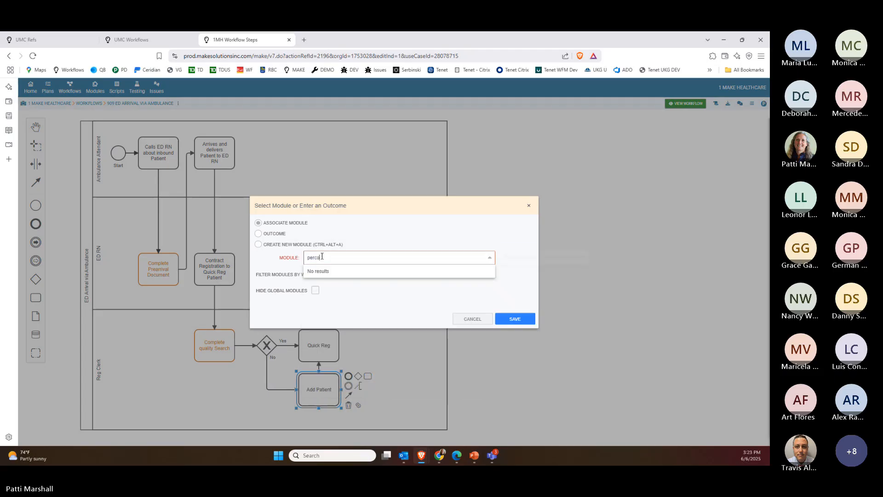
key("BackSpace")
key("BackSpace")
key("BackSpace")
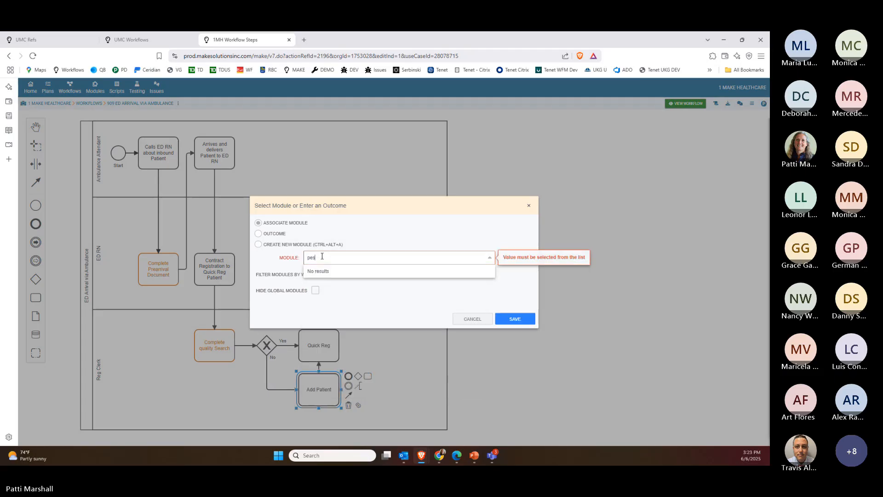
type("son")
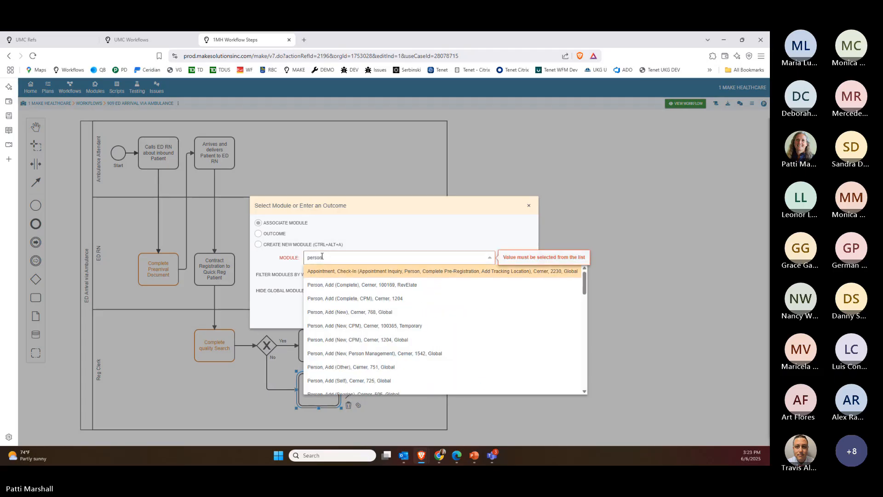
left_click(338, 304)
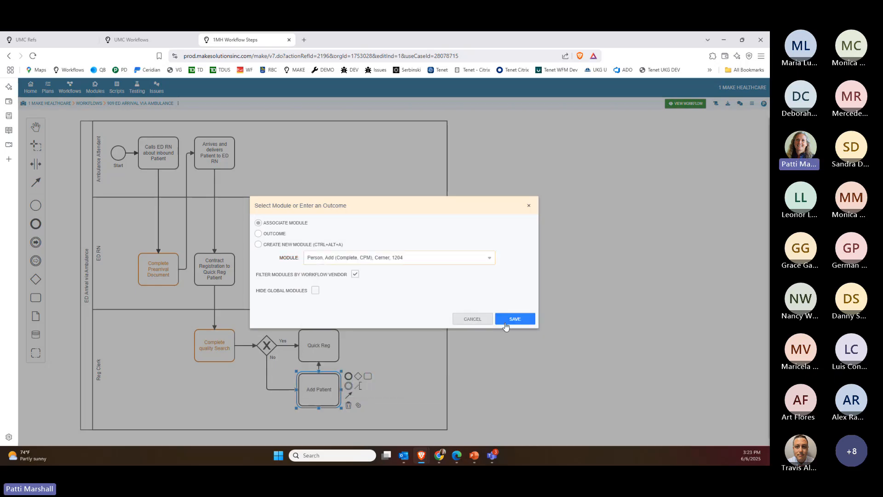
left_click(515, 322)
Associate the module "Visit, Enter (ED, Quick Reg), Cerner, 951" with the "Quick Reg" task, save it and close the module's step list
left_click(327, 346)
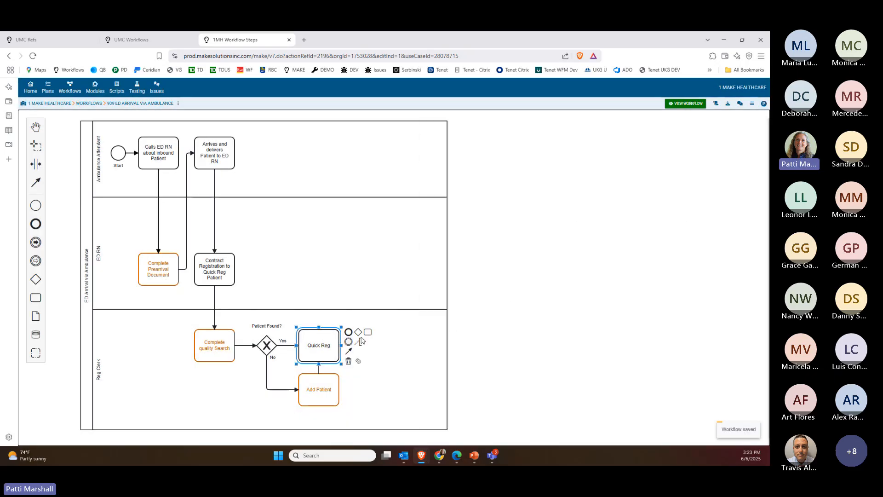
left_click(359, 361)
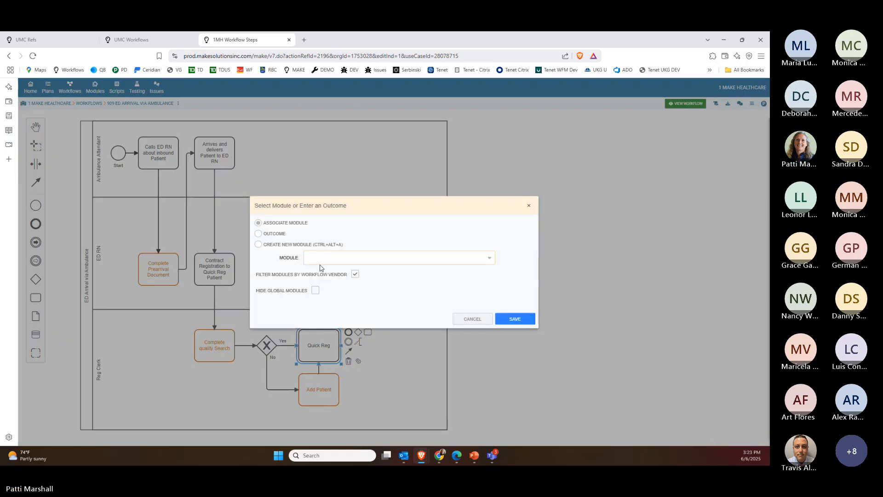
type("quick reg")
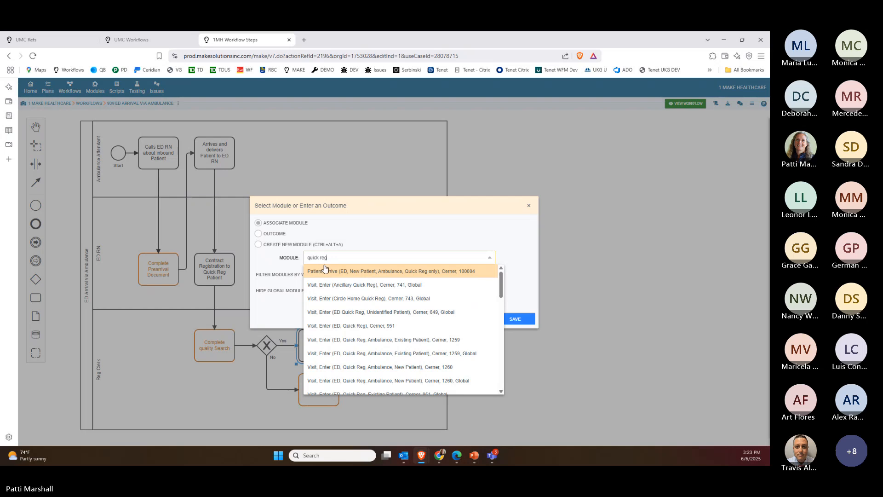
left_click(356, 326)
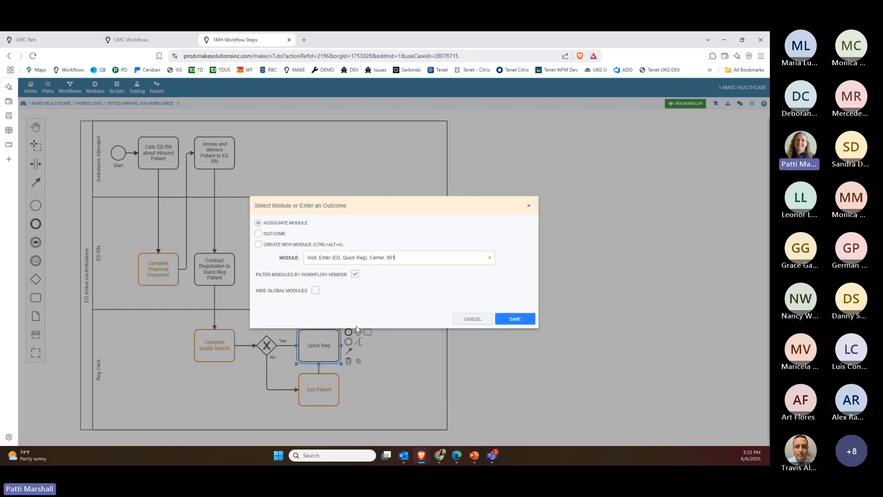
left_click(516, 319)
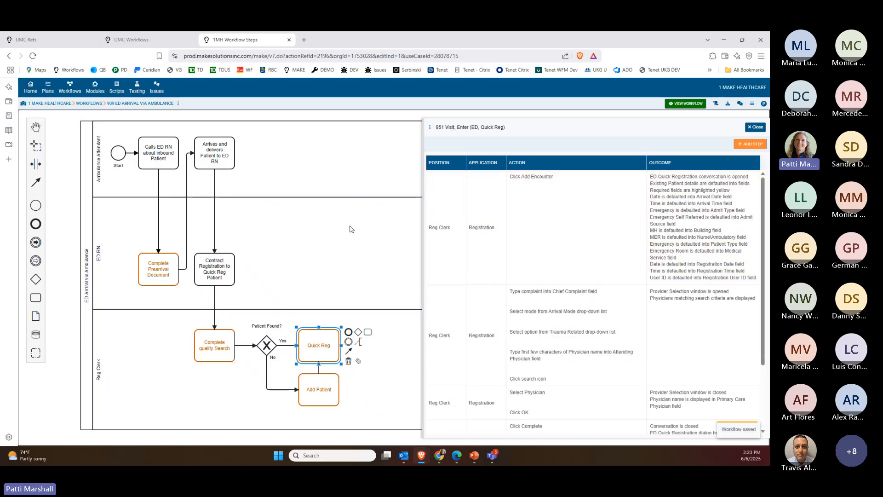
left_click(753, 129)
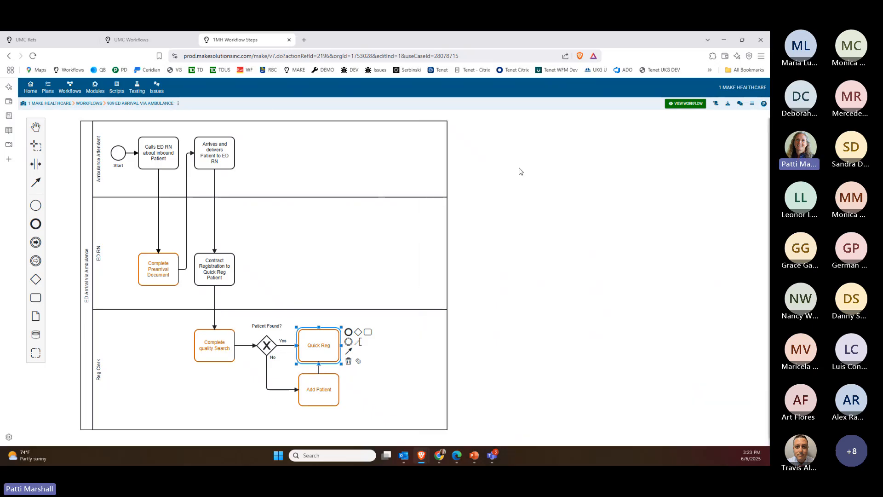
Add a task in the ED RN lane directly above "Quick Reg", connected from it and labelled "Attach Prearrival document to Chart"
double_click(318, 338)
left_click(318, 337)
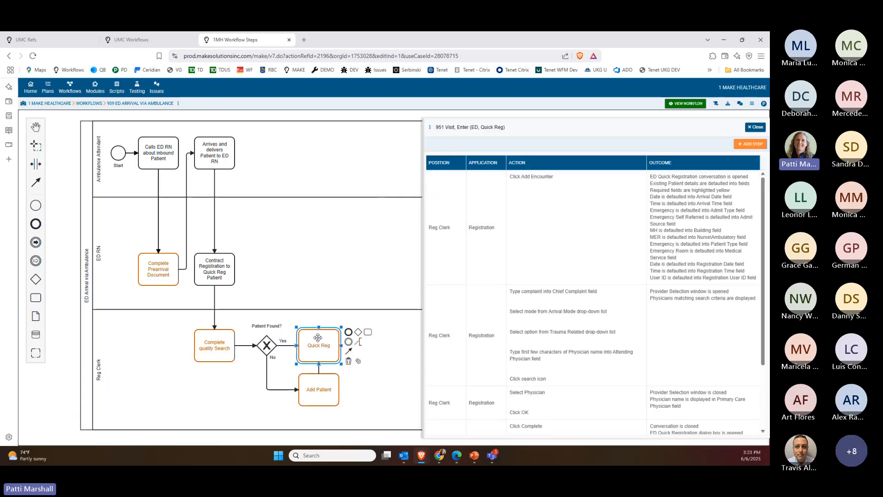
left_click_drag(370, 332, 319, 268)
type("E")
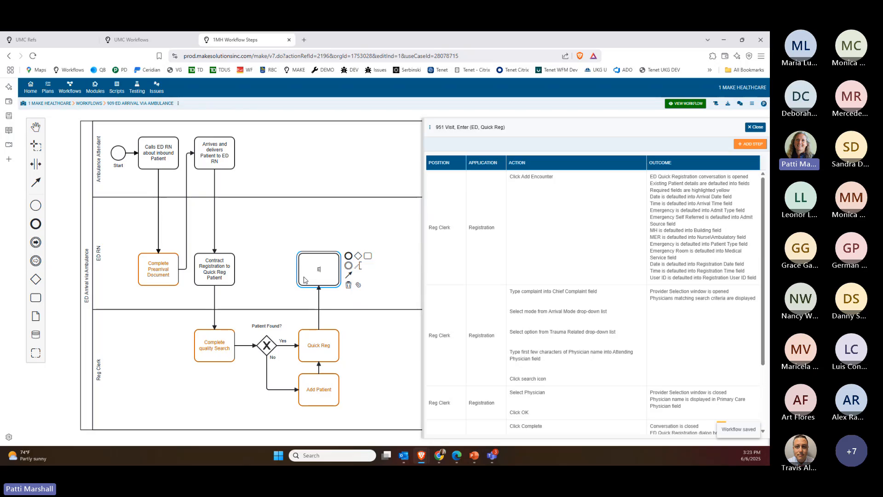
type("D")
type("tach")
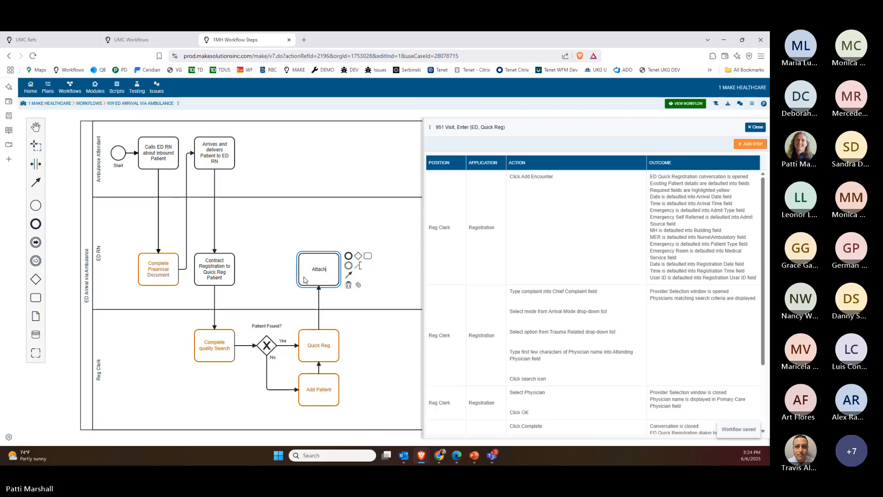
type(" Prearr")
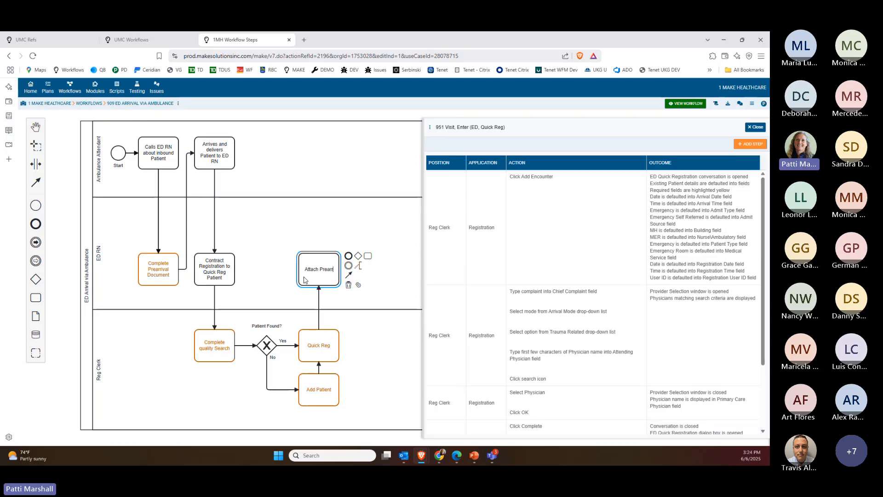
type("ival document to Char")
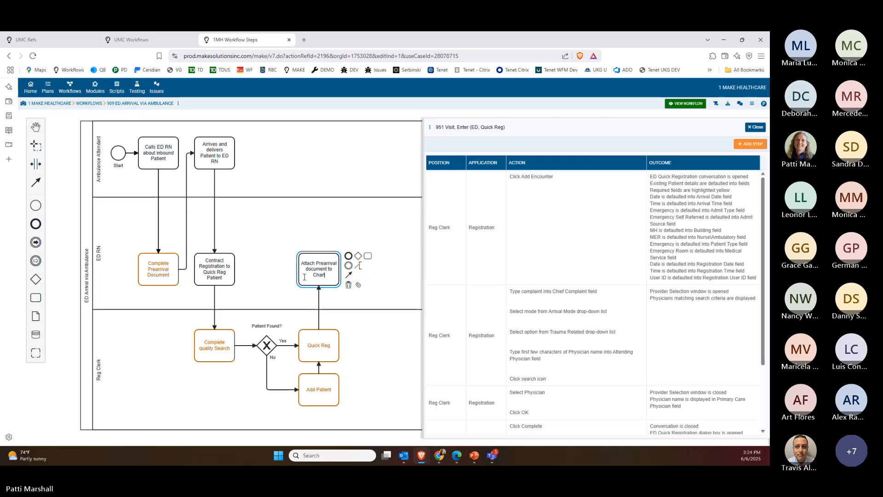
type("t")
Associate the module "Form, Attach (Pre-Arrival, ED), Cerner, 100303" with the new ED RN task and save it
left_click(359, 284)
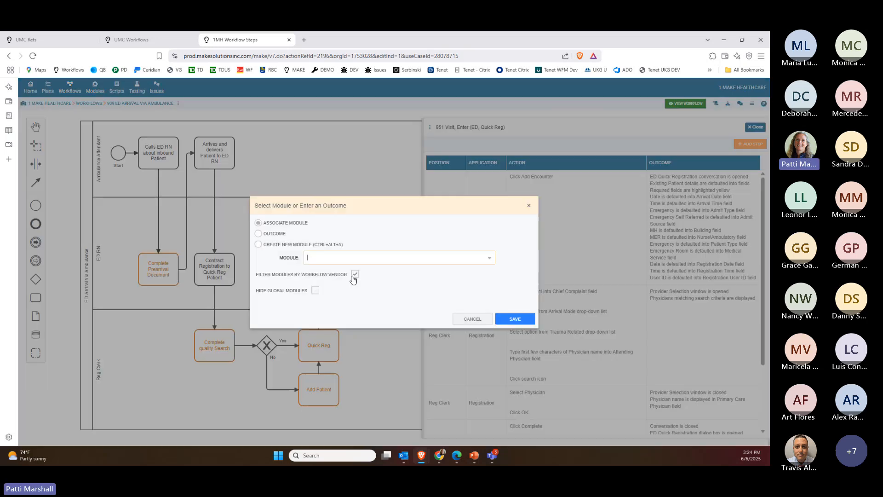
left_click(335, 257)
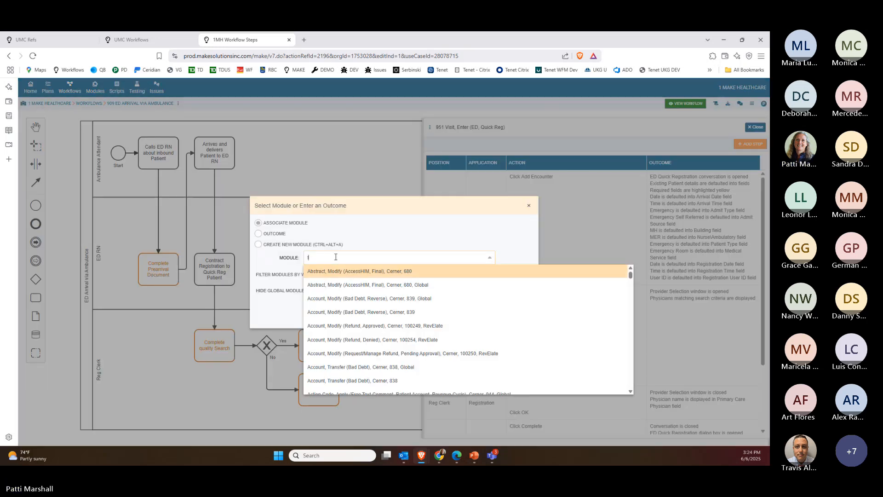
type("form, att")
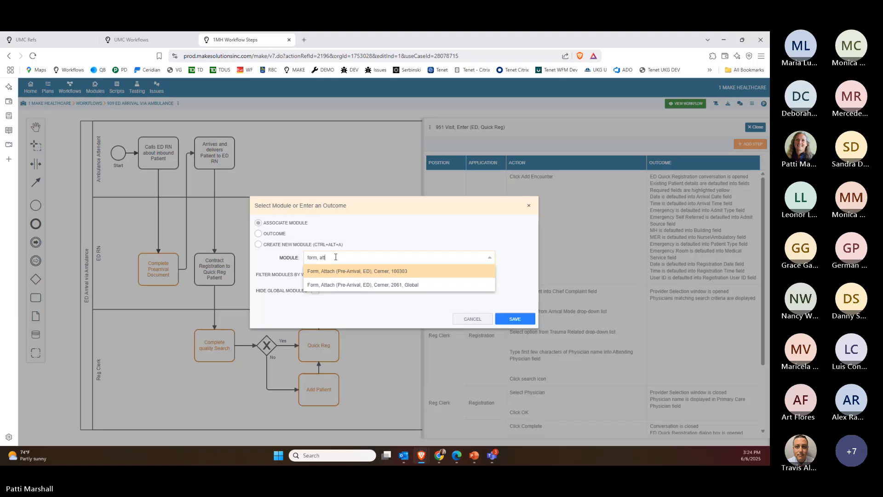
left_click(355, 271)
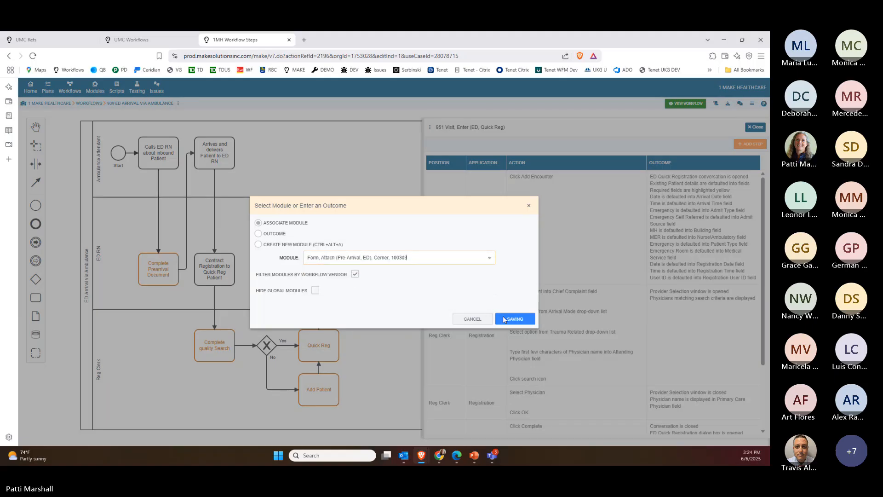
left_click(514, 319)
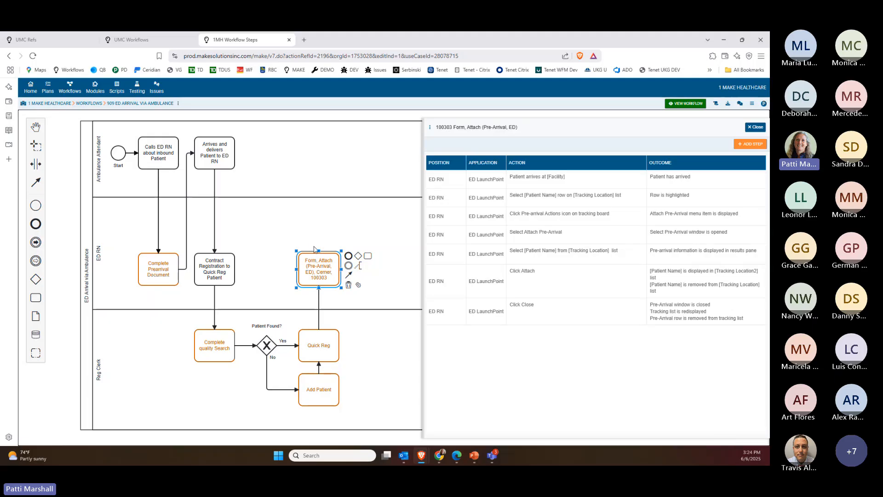
Move the form-attach task up within the ED RN lane and add a gateway after it labelled "Bed Available?"
left_click_drag(315, 255, 318, 213)
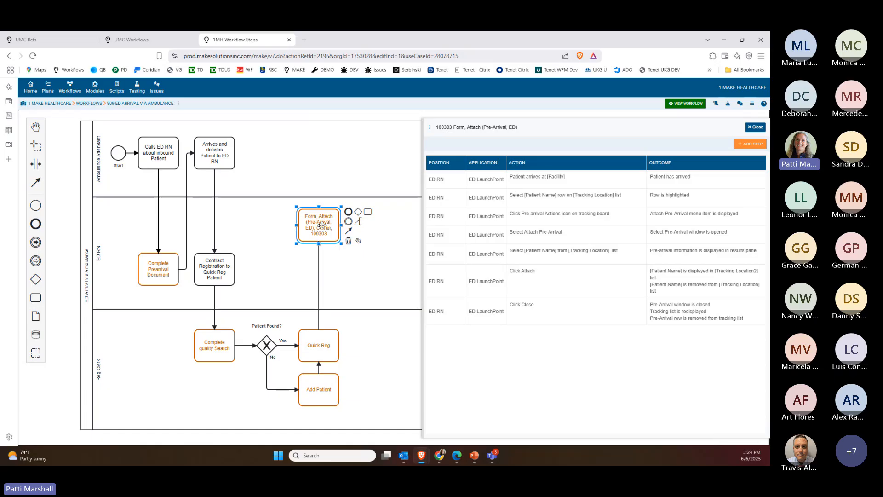
left_click(358, 211)
double_click(366, 225)
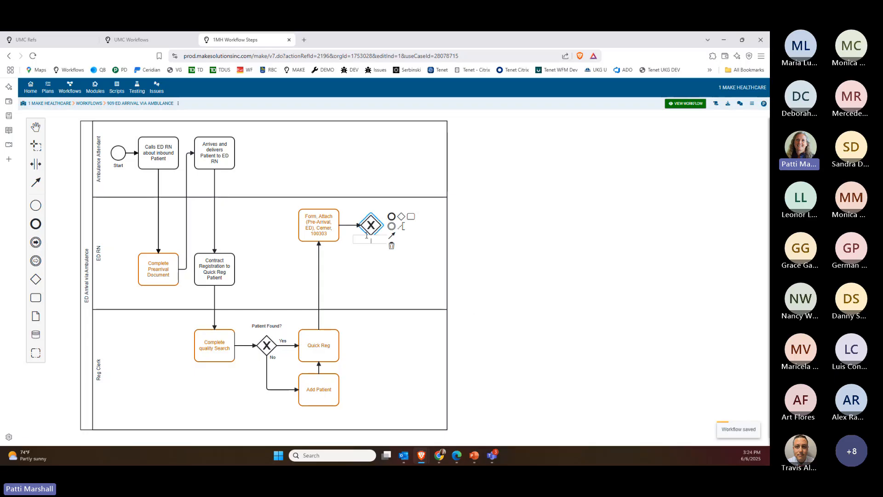
type("Bed Available?")
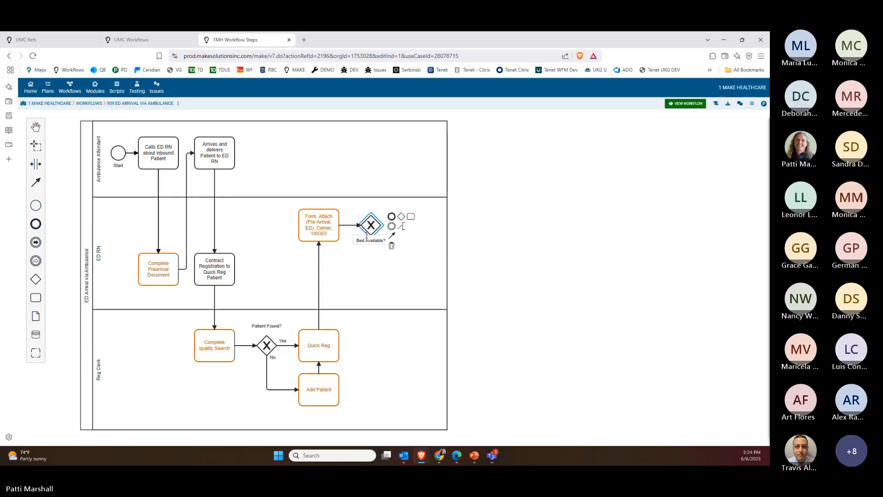
Add two empty tasks branching from the "Bed Available?" gateway, one beside it and one below
left_click(368, 223)
left_click(411, 217)
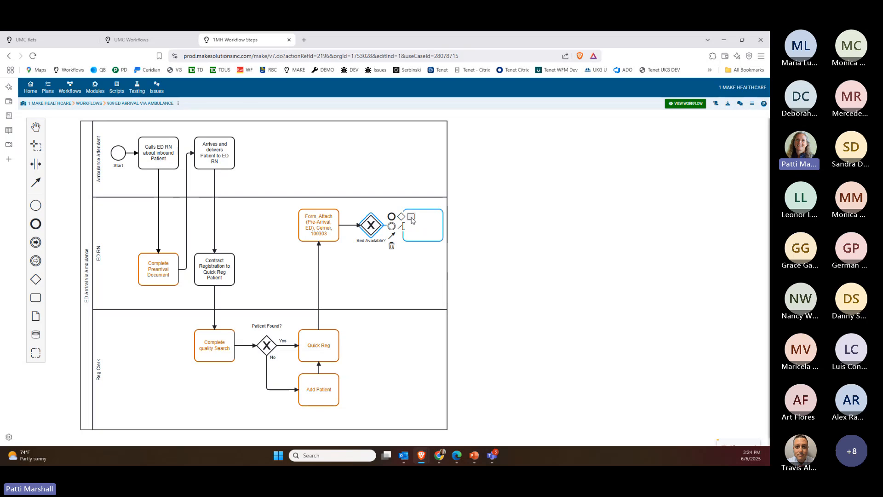
left_click(370, 227)
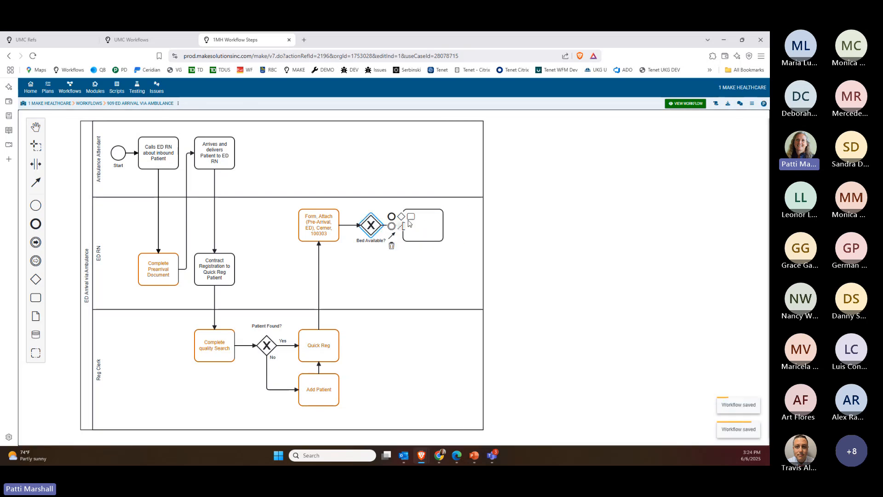
left_click(410, 217)
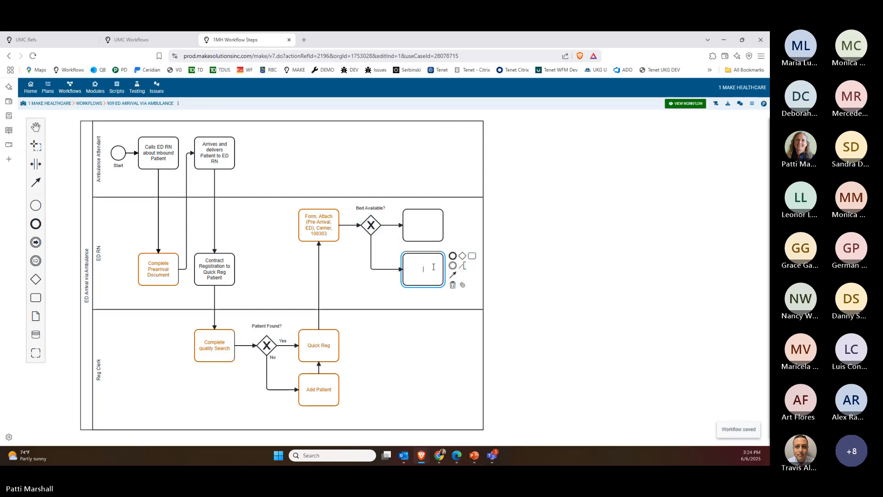
Add an end event after the upper empty task of the "Bed Available?" gateway and select the lower task
left_click(434, 224)
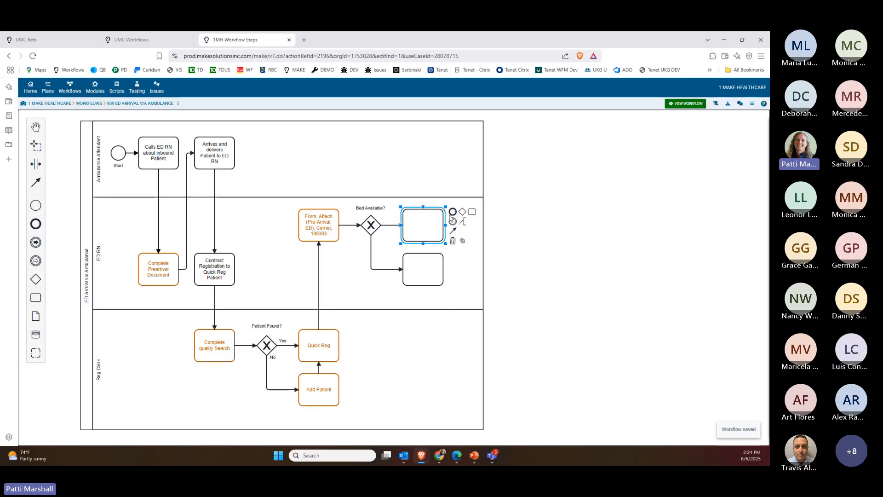
left_click(453, 211)
left_click(428, 267)
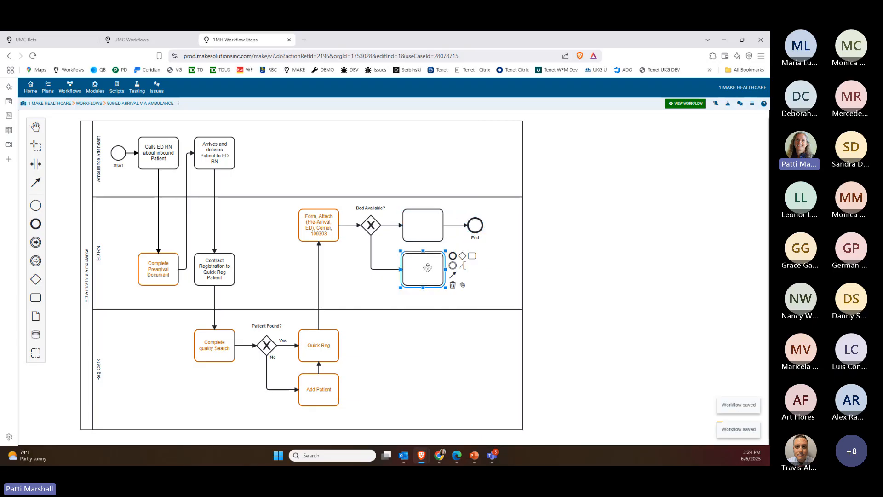
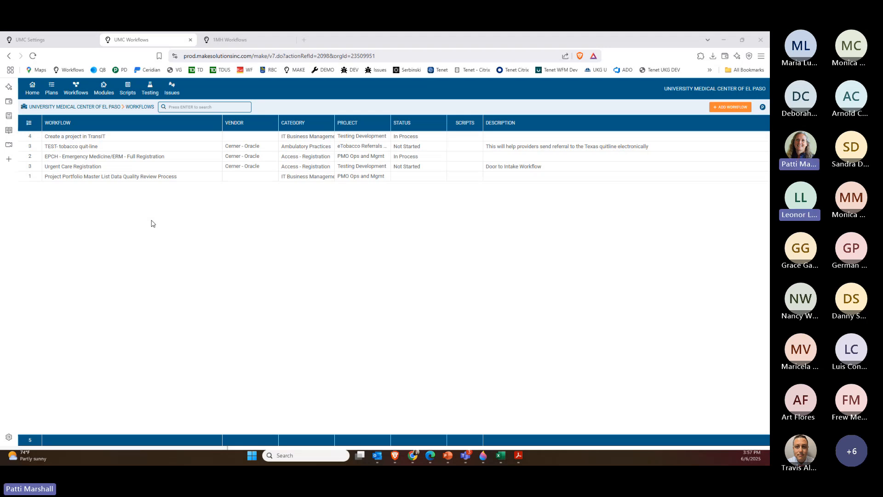
Open the Projects list in University Medical Center of El Paso's organization settings and look through its entries
left_click(25, 109)
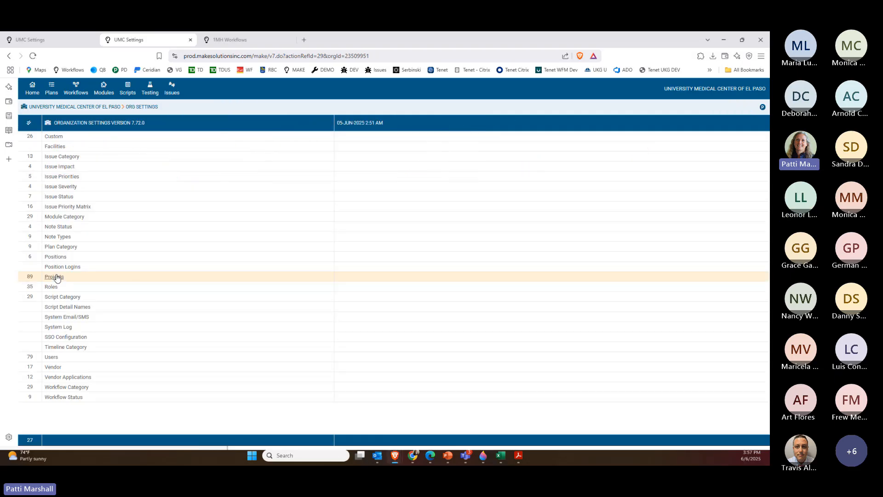
left_click(56, 278)
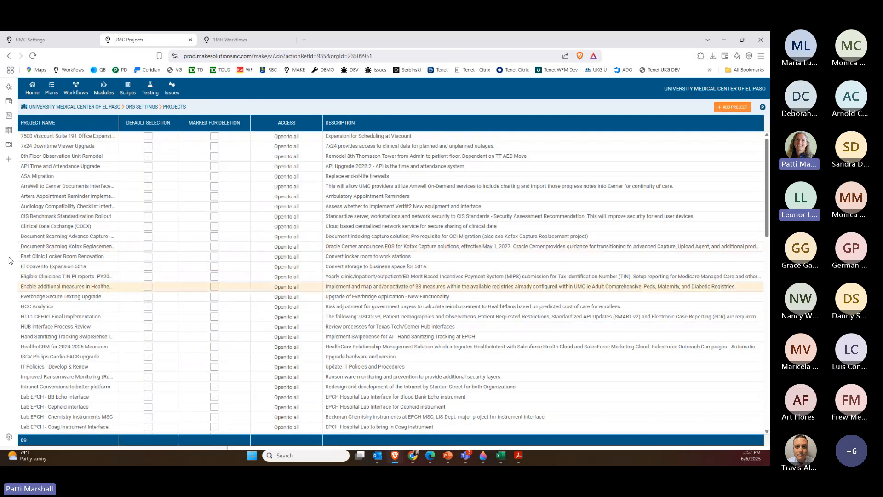
scroll(767, 168, "down", 13)
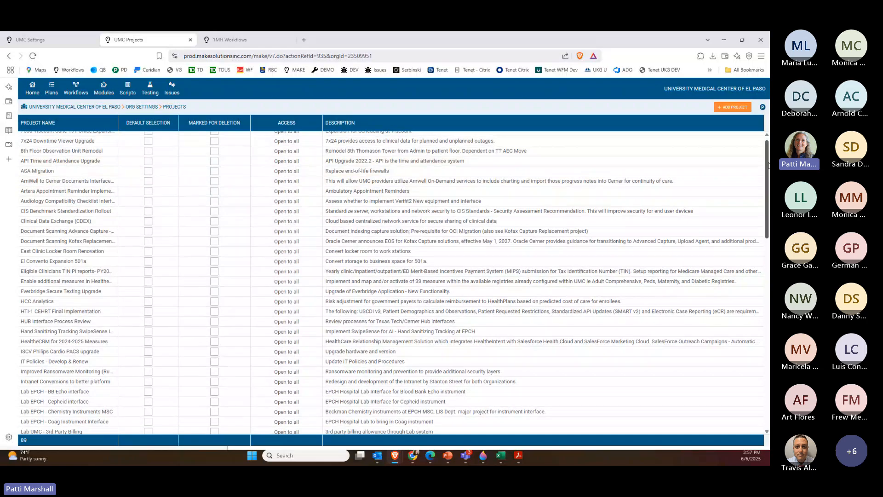
Review the deleted/archived project choices for the Urgent Care Registration workflow and cancel without changing its project
scroll(765, 172, "down", 2)
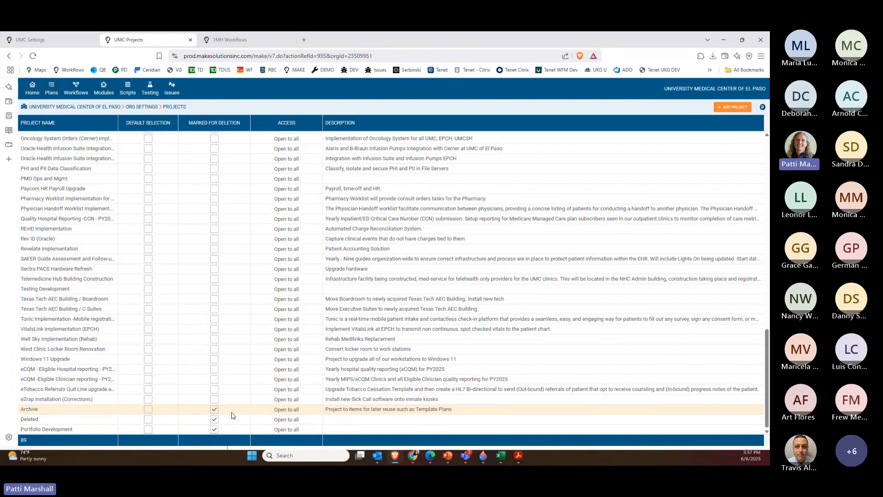
left_click(79, 94)
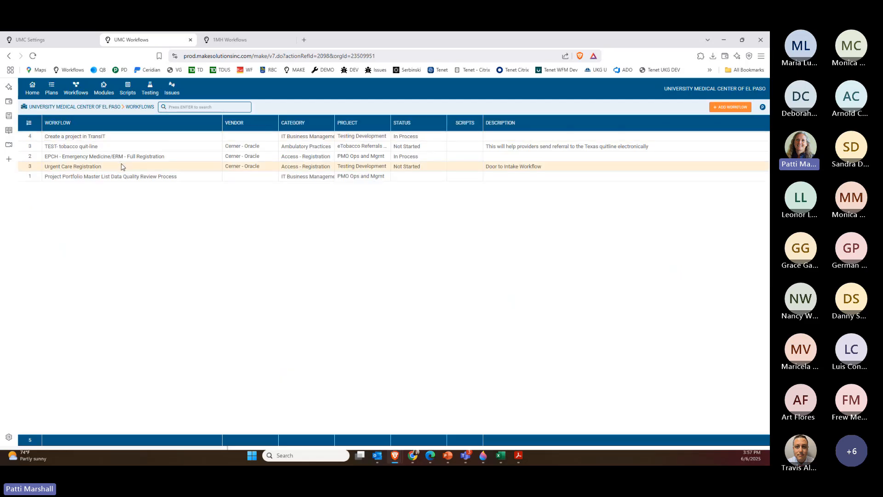
right_click(130, 168)
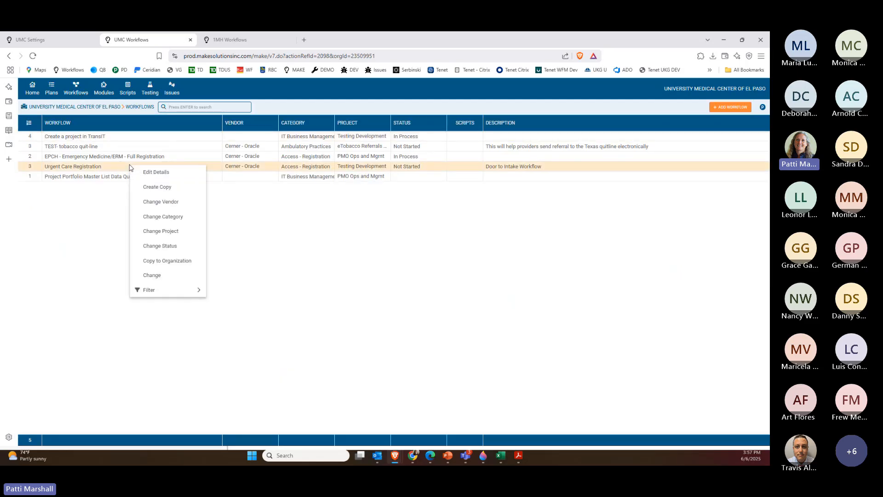
left_click(157, 230)
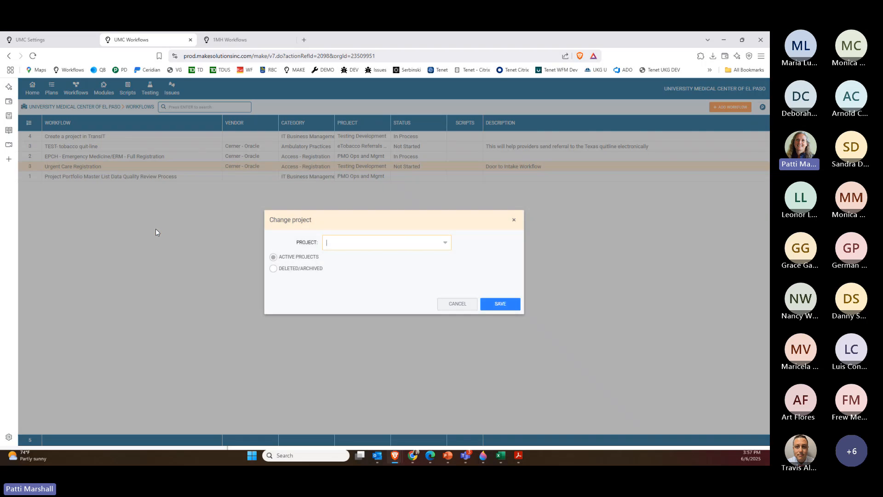
left_click(273, 268)
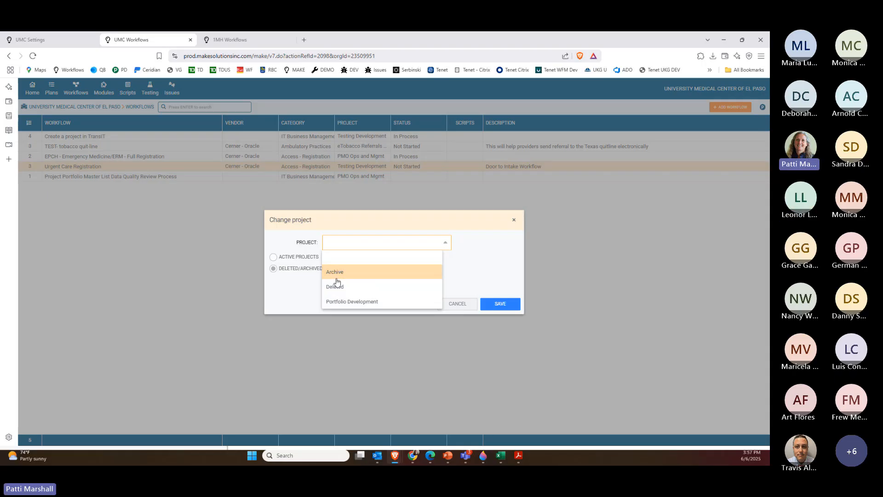
left_click(459, 282)
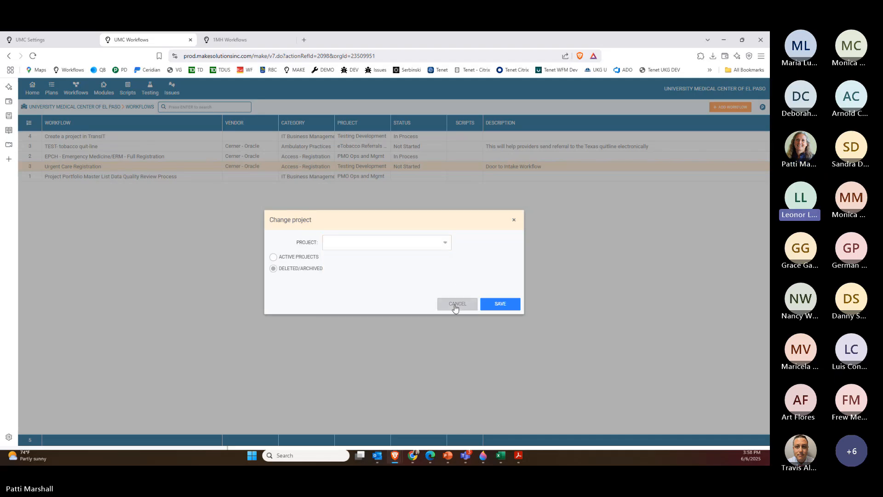
left_click(457, 303)
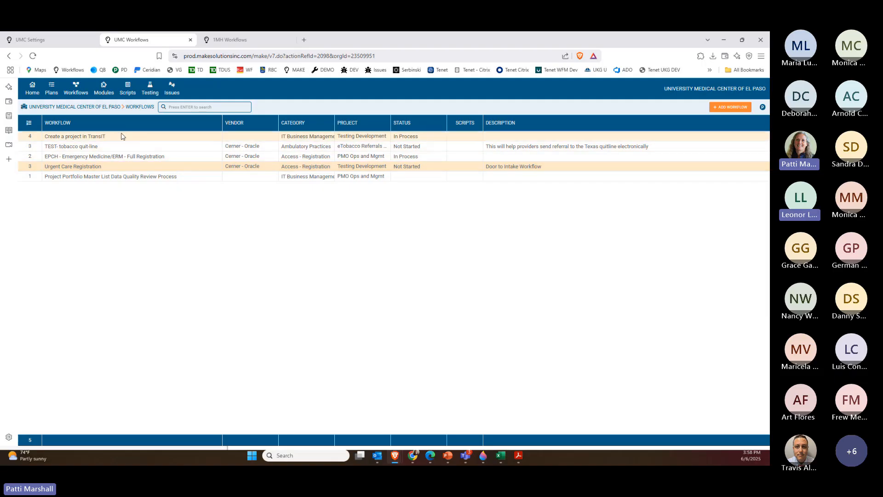
View the blank new workflow form, cancel it, and look through the Projects list in the organization settings
left_click(731, 106)
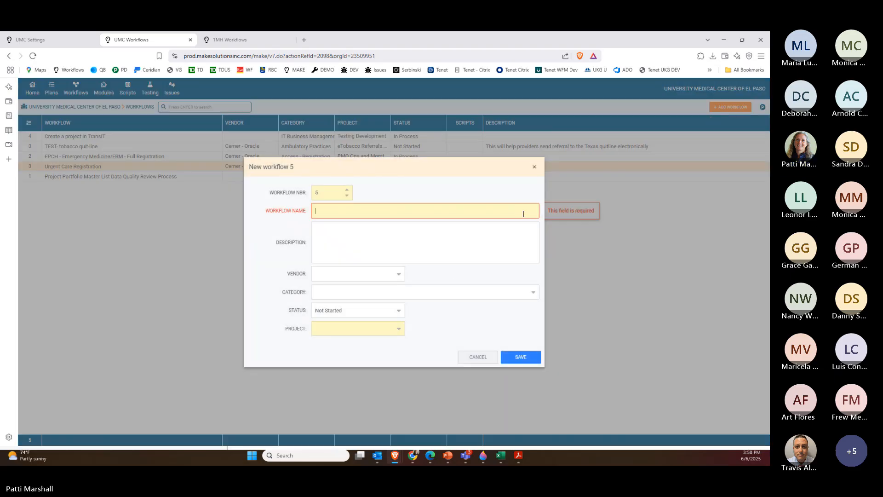
left_click(487, 358)
left_click(24, 109)
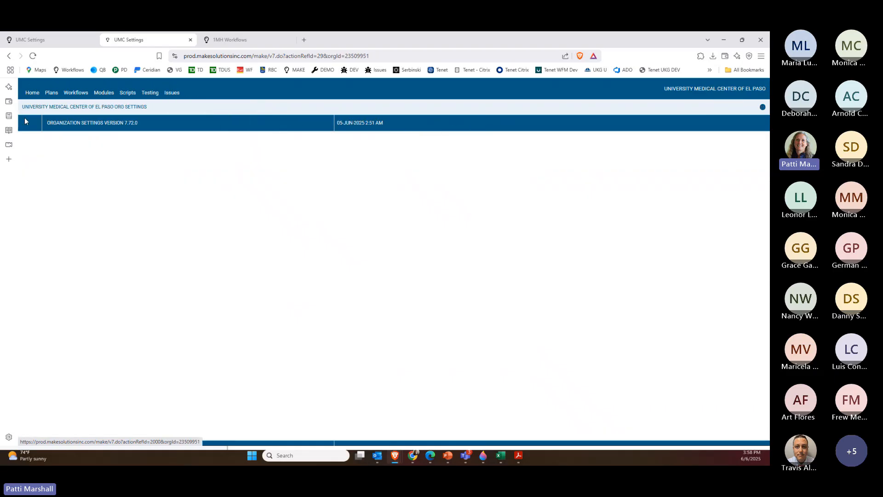
left_click(60, 274)
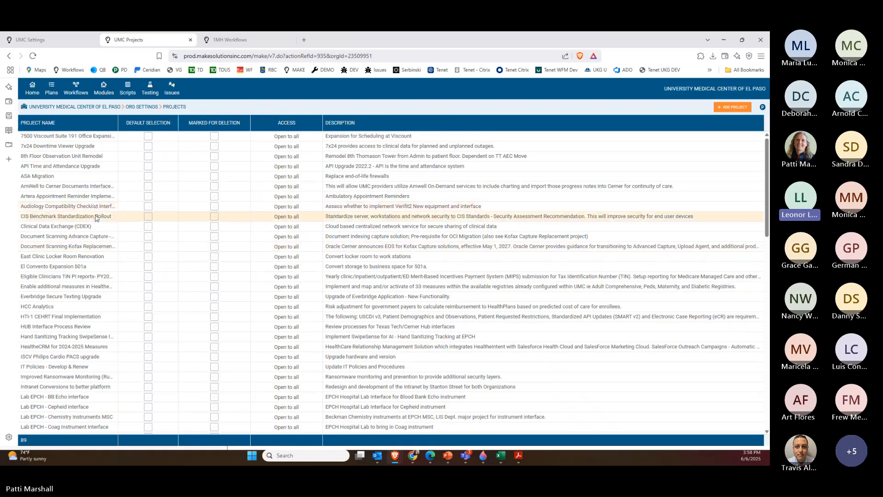
scroll(107, 217, "down", 13)
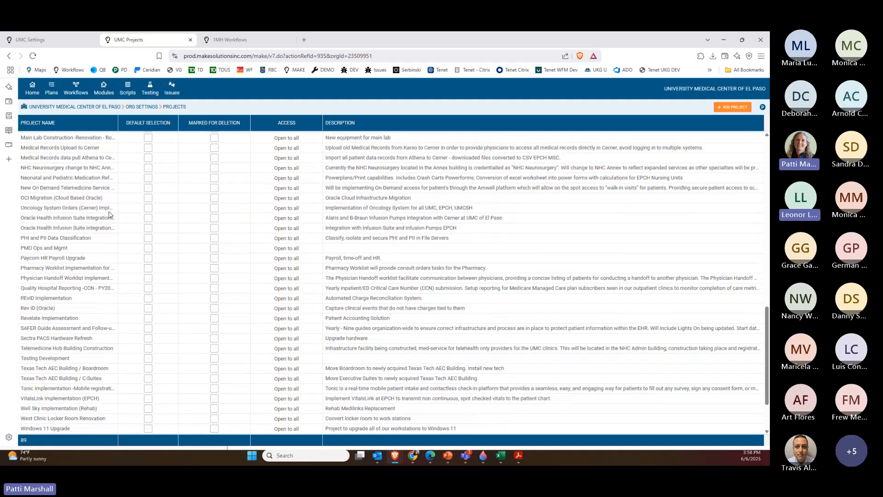
scroll(109, 216, "down", 2)
scroll(109, 219, "up", 5)
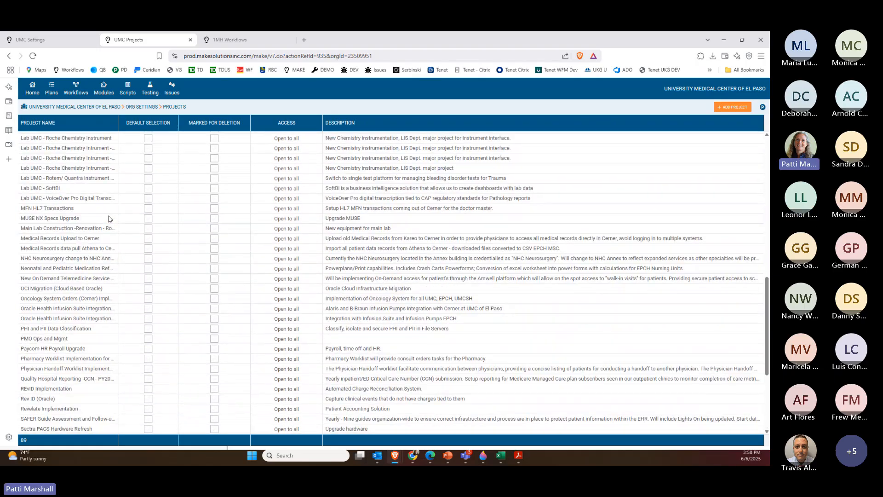
scroll(108, 218, "up", 10)
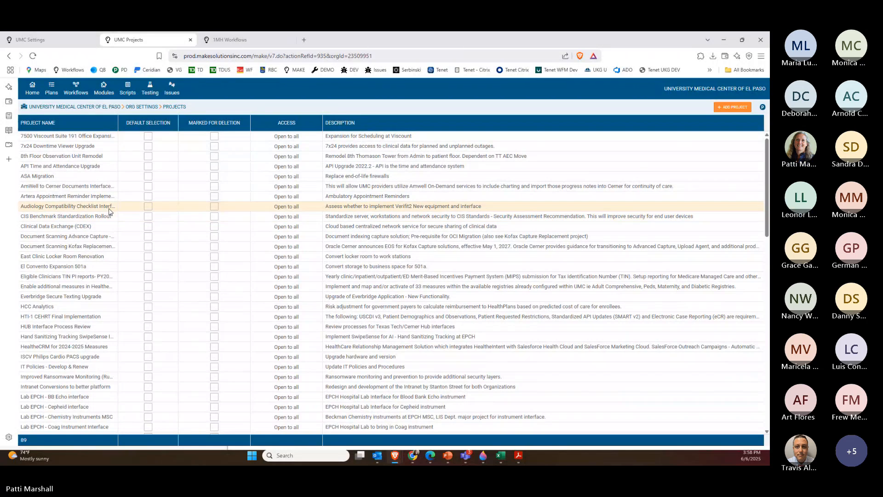
Filter the project names by "current" to check for an existing project, and remove the filter
left_click(105, 125)
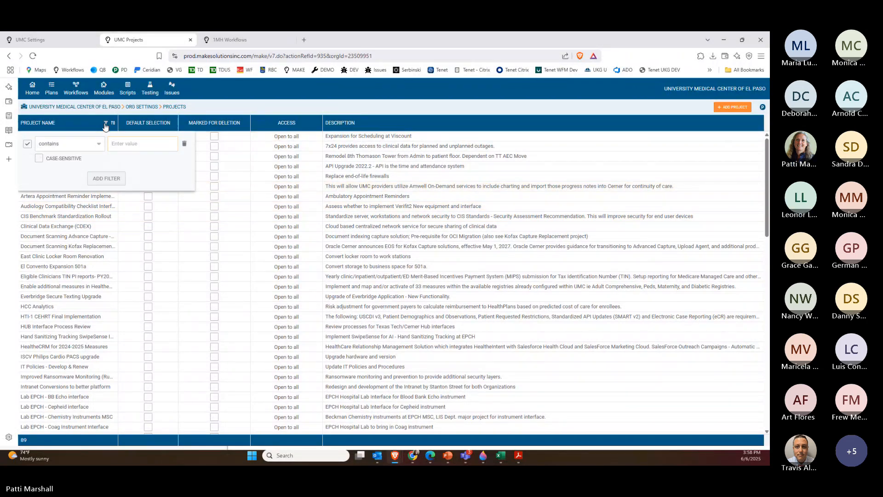
type("current")
key("Return")
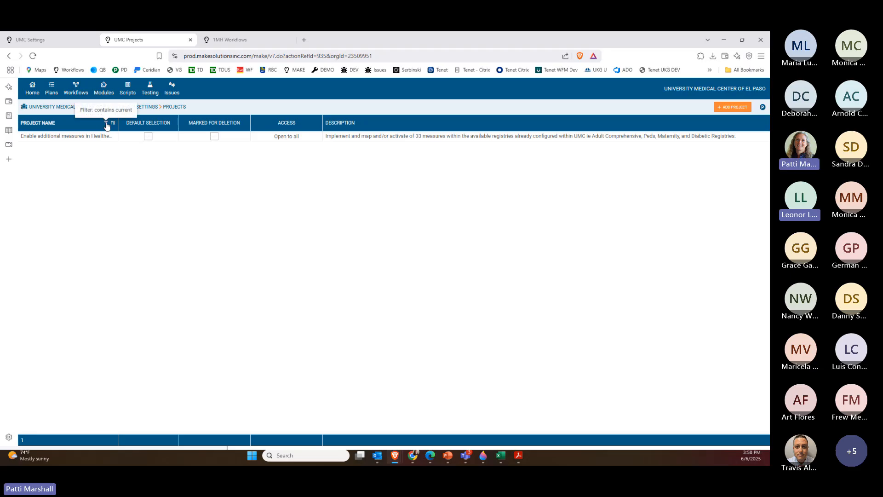
left_click(107, 123)
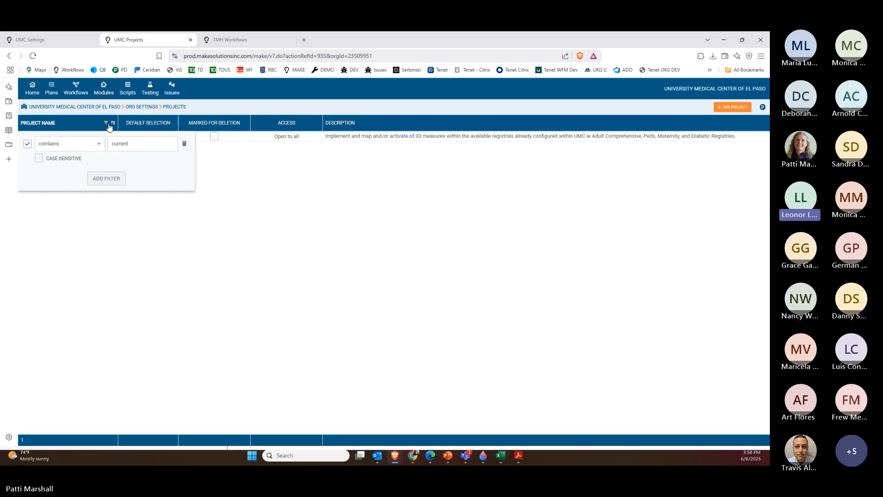
left_click(184, 145)
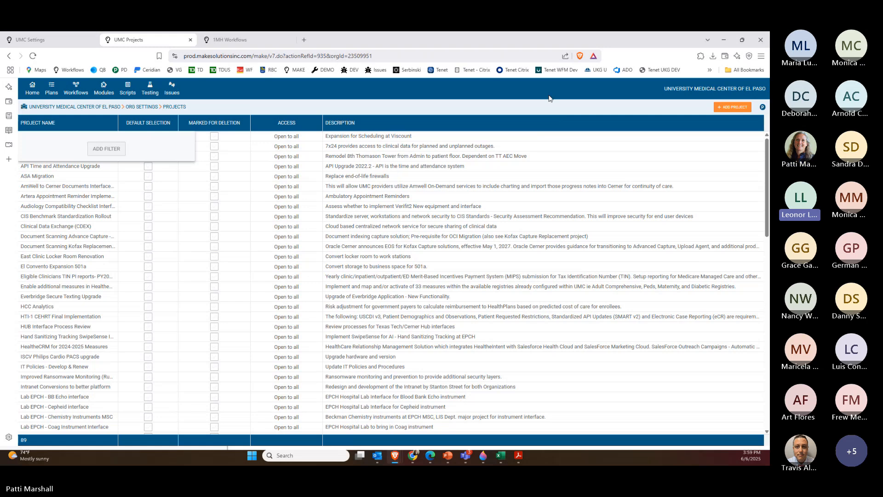
Add a project named "Current State" to the organization's project list
left_click(733, 107)
type("C")
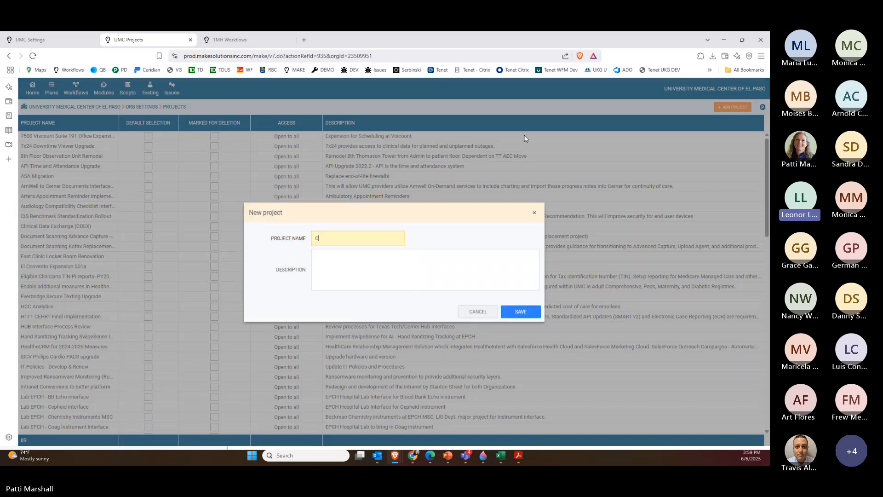
type("urrent")
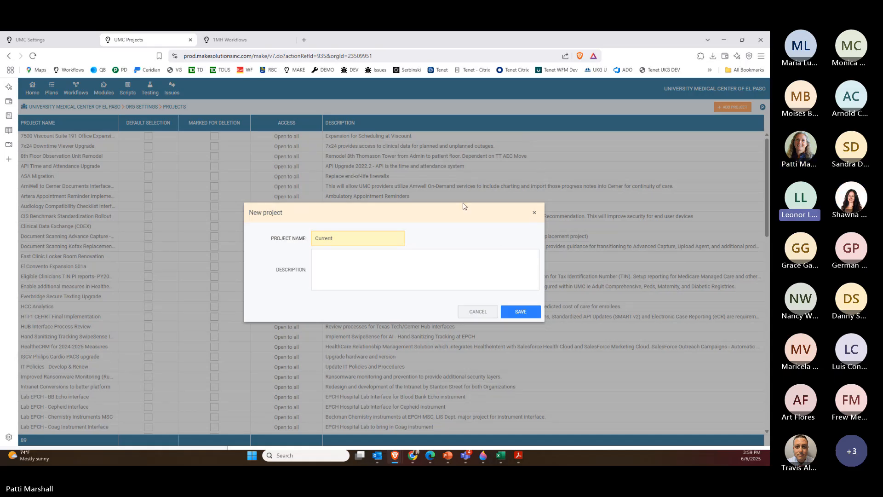
type("State")
left_click(525, 313)
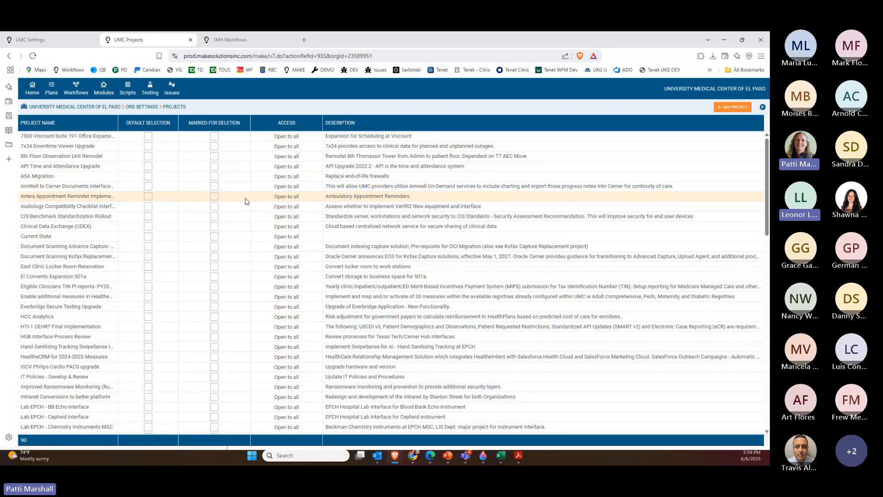
Make the Current State project the default selection and leave it unmarked for deletion
left_click(215, 237)
left_click(214, 237)
left_click(148, 236)
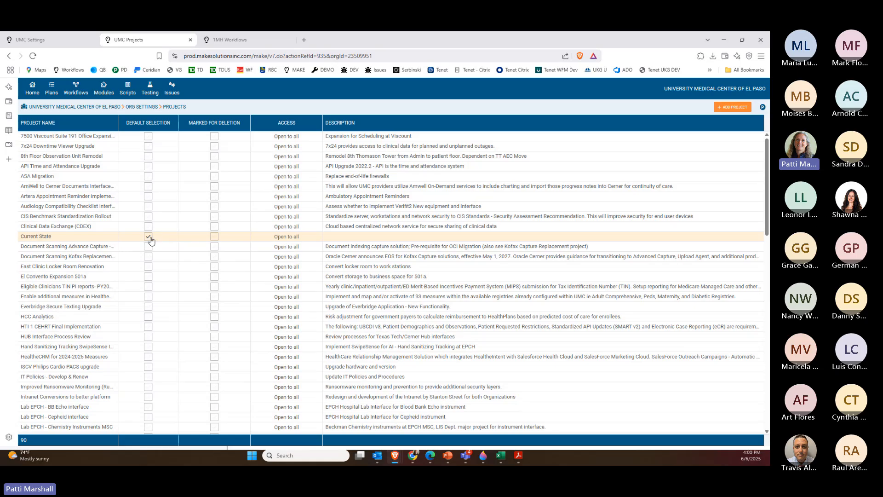
Check the default project and the available project choices in a new workflow's form, and cancel the form
scroll(97, 252, "down", 3)
scroll(97, 252, "down", 8)
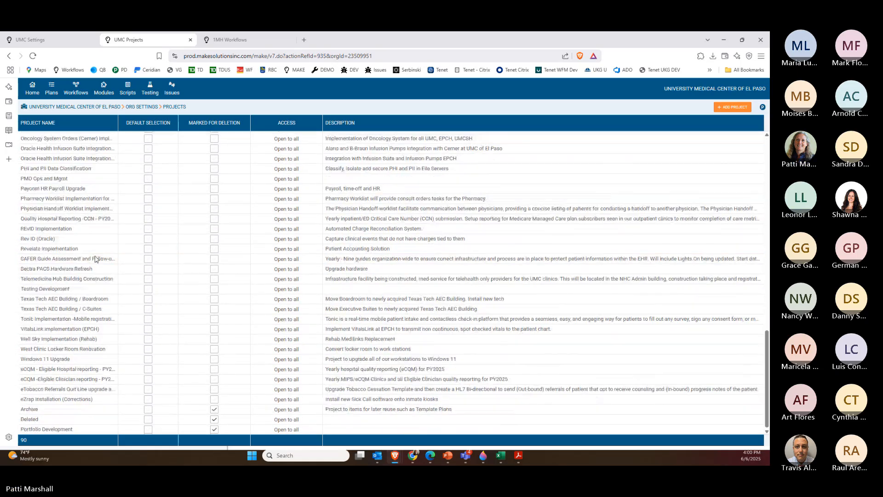
scroll(97, 256, "up", 6)
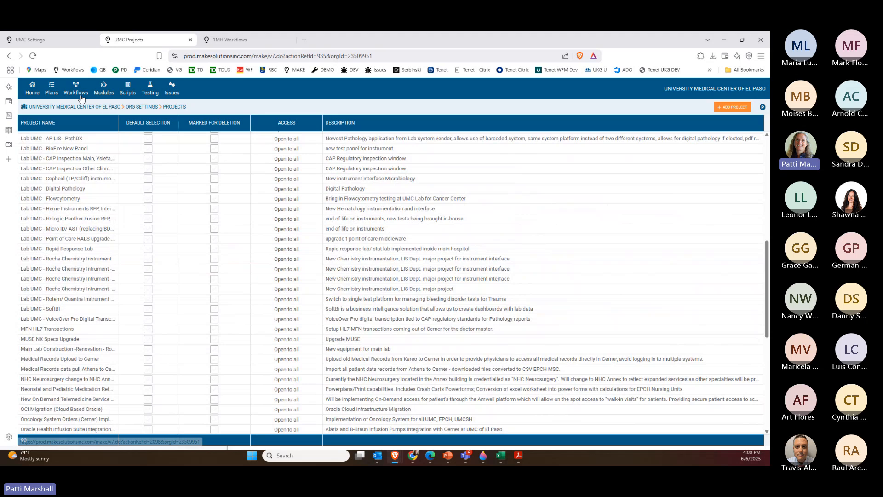
left_click(79, 96)
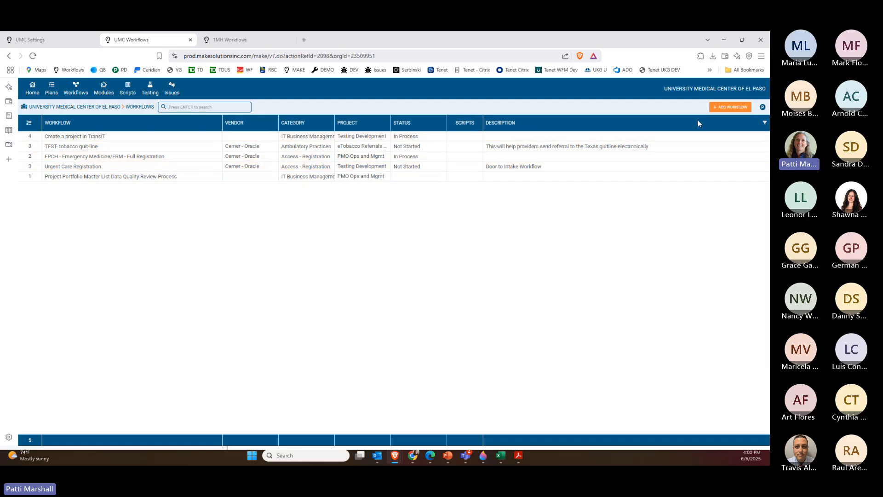
left_click(720, 108)
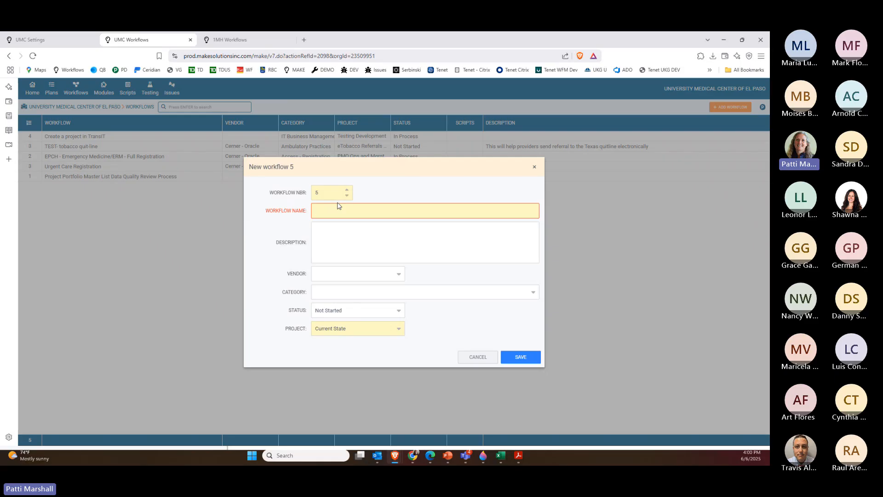
left_click(399, 331)
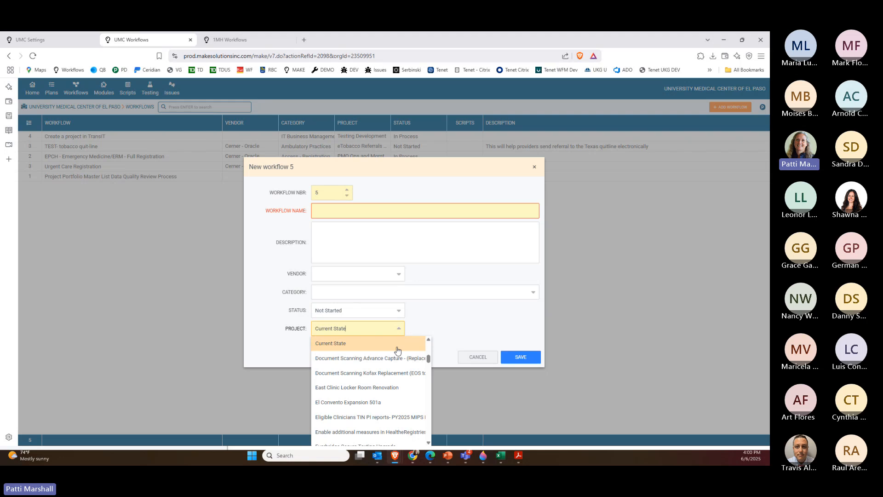
scroll(397, 352, "down", 10)
scroll(396, 352, "down", 10)
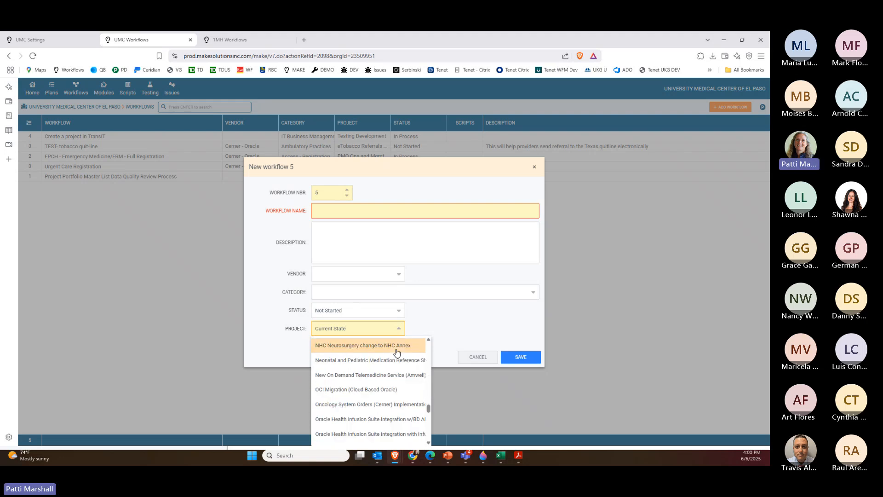
left_click(495, 339)
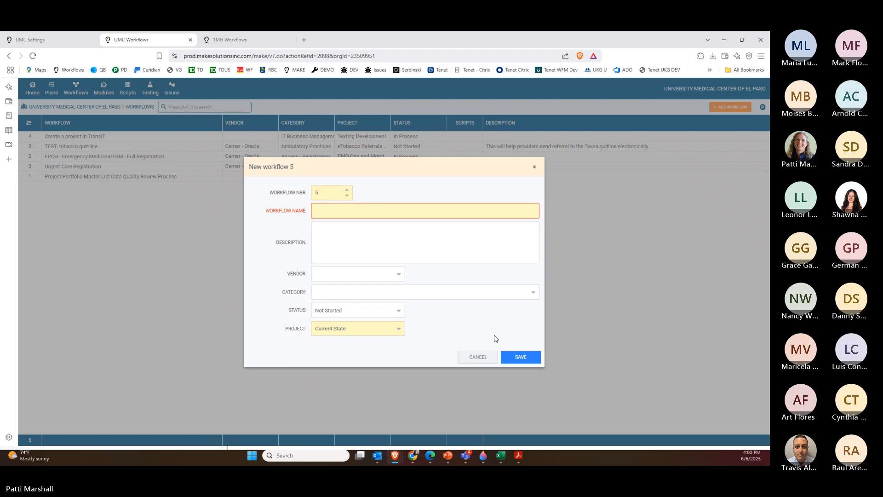
left_click(487, 361)
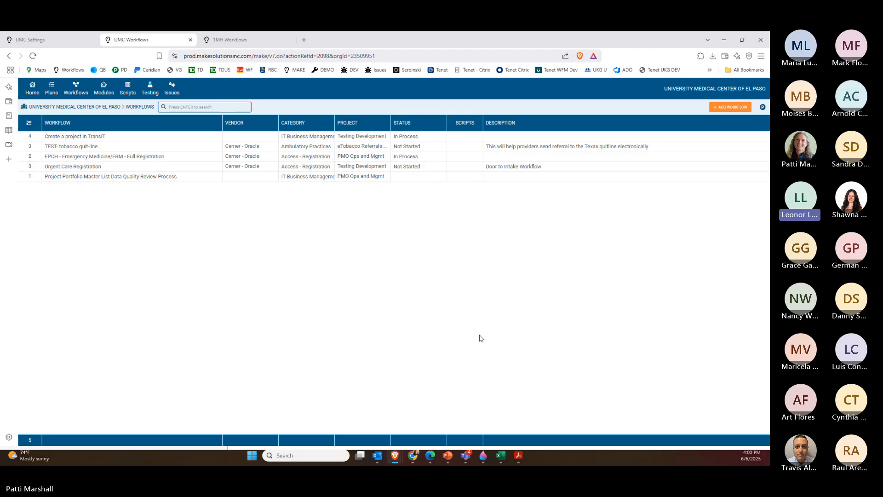
Open the Users list in the organization settings and sort it by user type
left_click(24, 108)
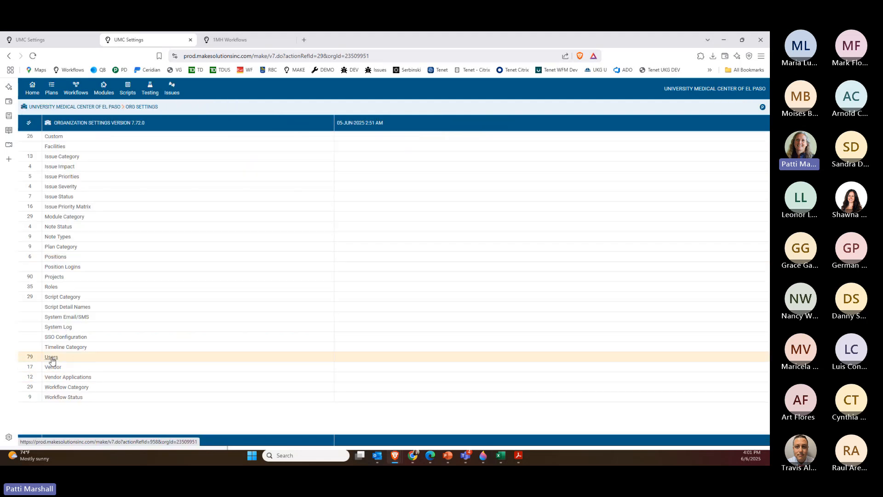
left_click(51, 357)
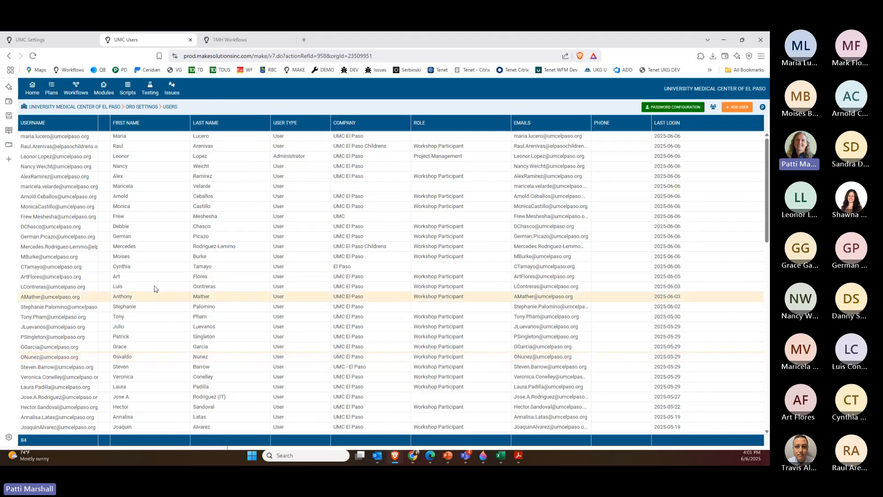
left_click(322, 123)
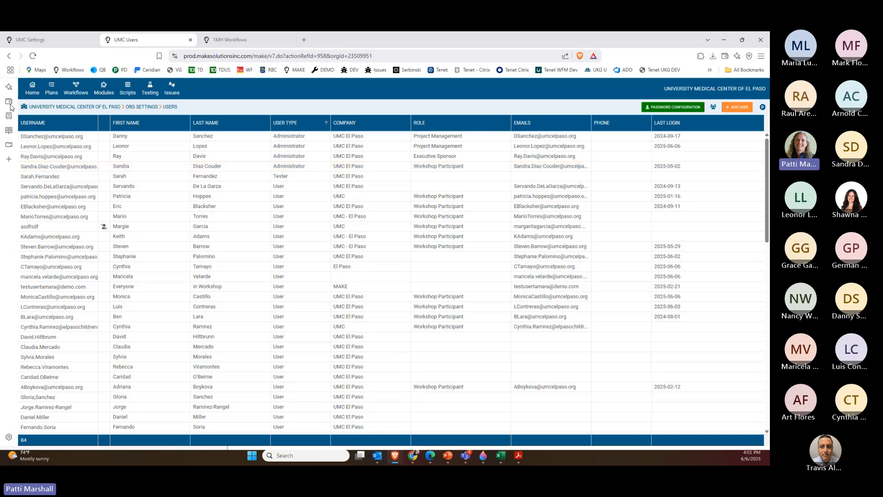
Revisit the Projects list in the organization settings and open the Plans area
left_click(24, 108)
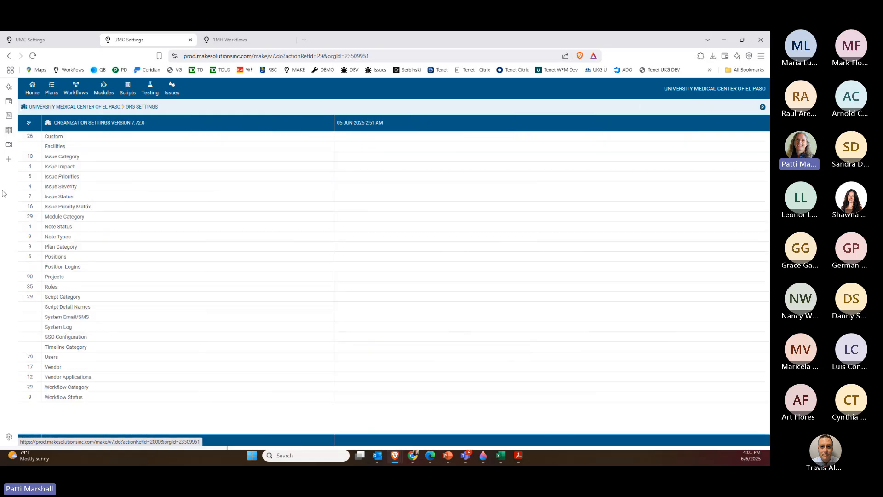
left_click(55, 277)
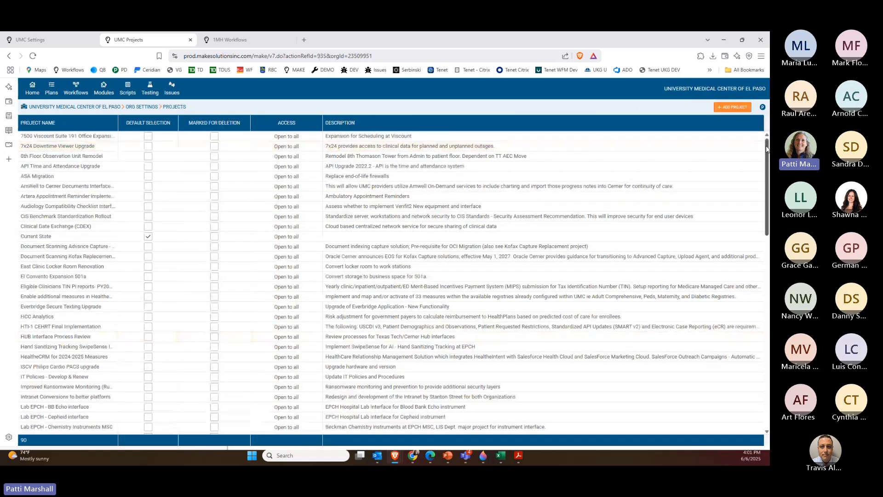
mouse_move(766, 146)
left_mouse_down()
mouse_move(767, 340)
mouse_move(767, 138)
left_mouse_up()
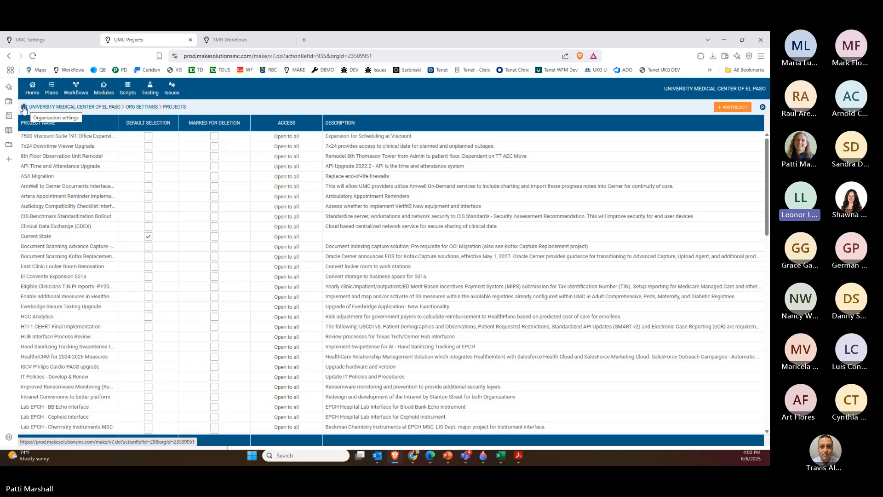
left_click(51, 94)
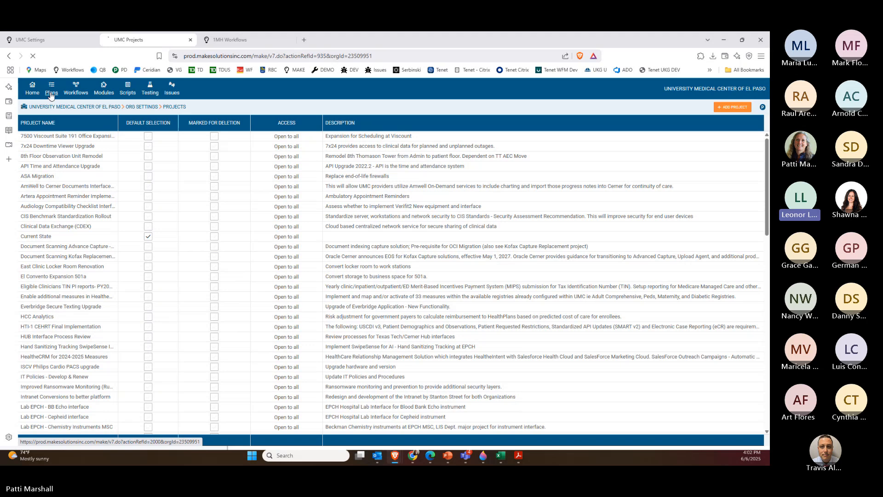